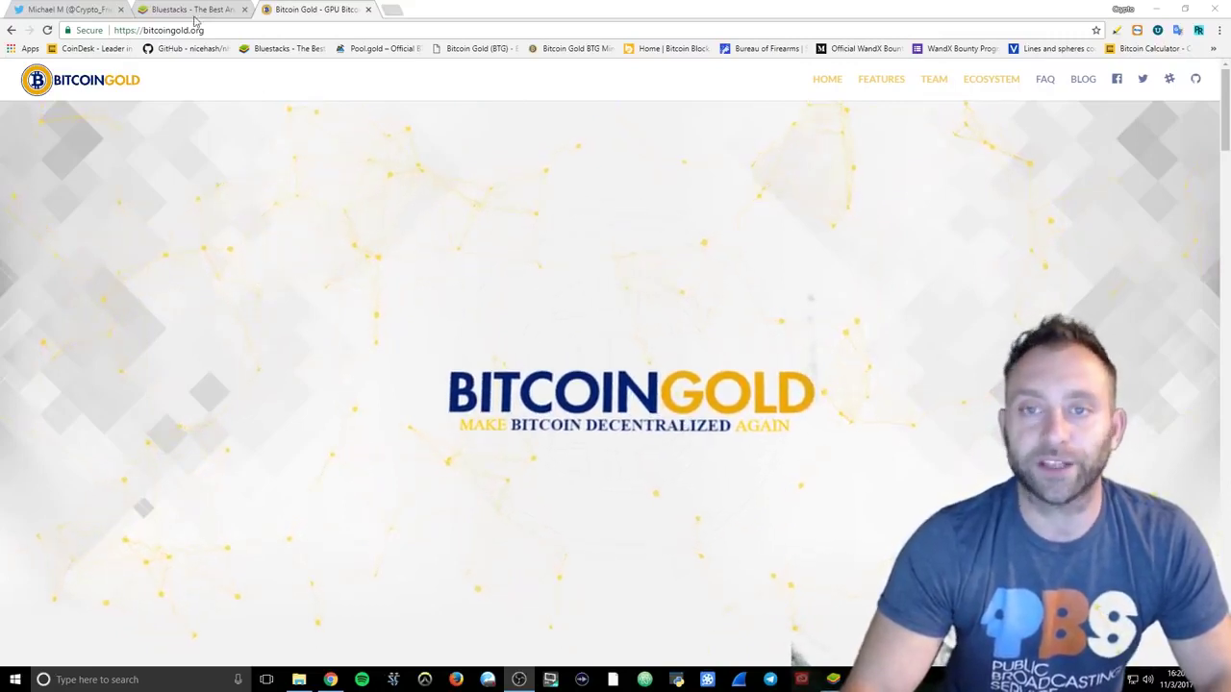
# - Look through the Bitcoin Gold homepage, covering the coin comparison table, exchanges and Wallets section
pyautogui.scroll(-3, 604, 322)
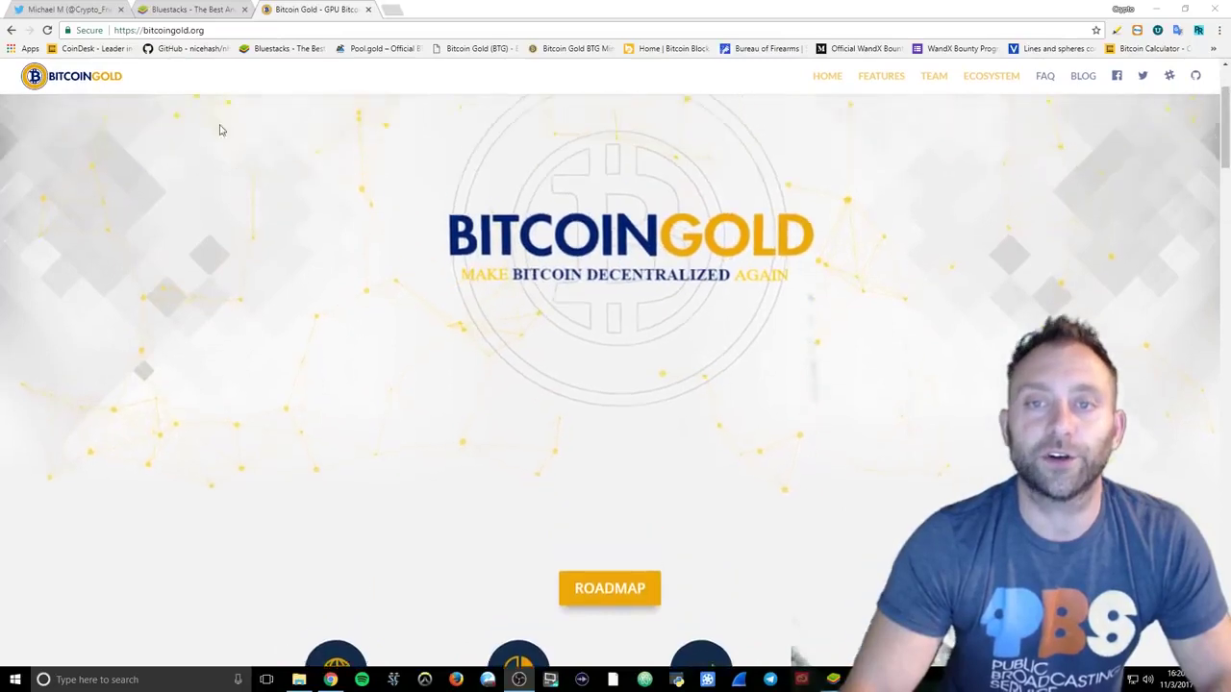
pyautogui.scroll(3, 364, 255)
pyautogui.scroll(-20, 713, 324)
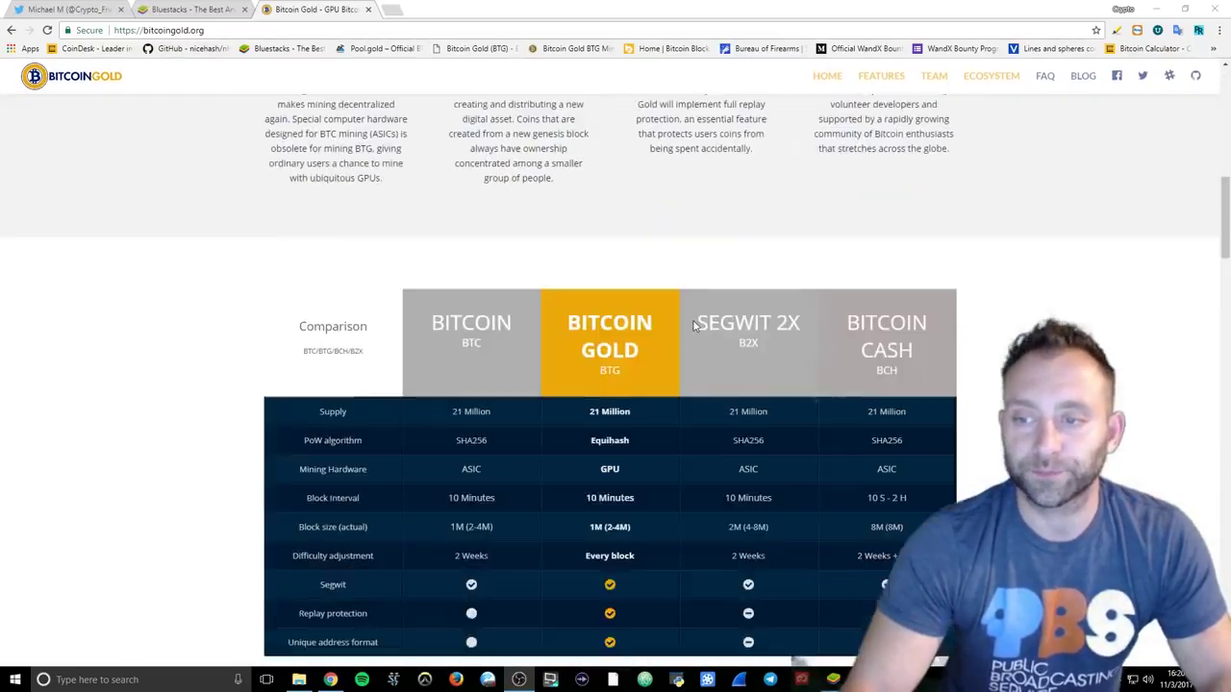
pyautogui.scroll(-3, 677, 327)
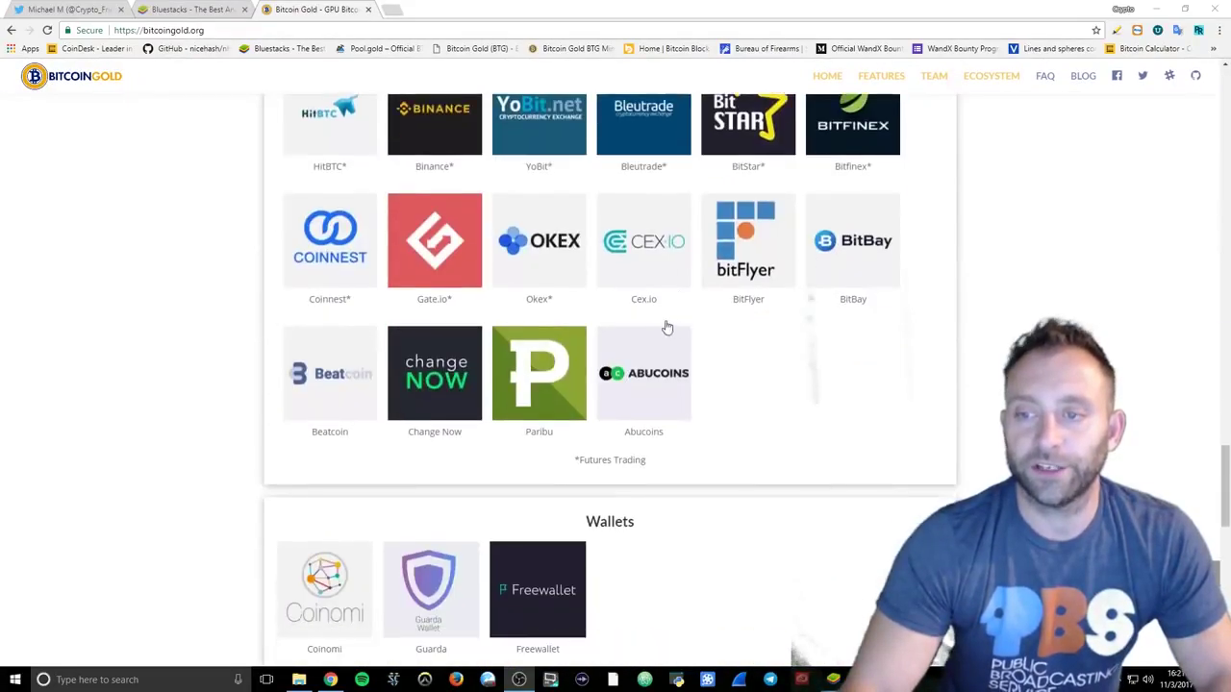
pyautogui.scroll(5, 664, 325)
pyautogui.scroll(-6, 634, 314)
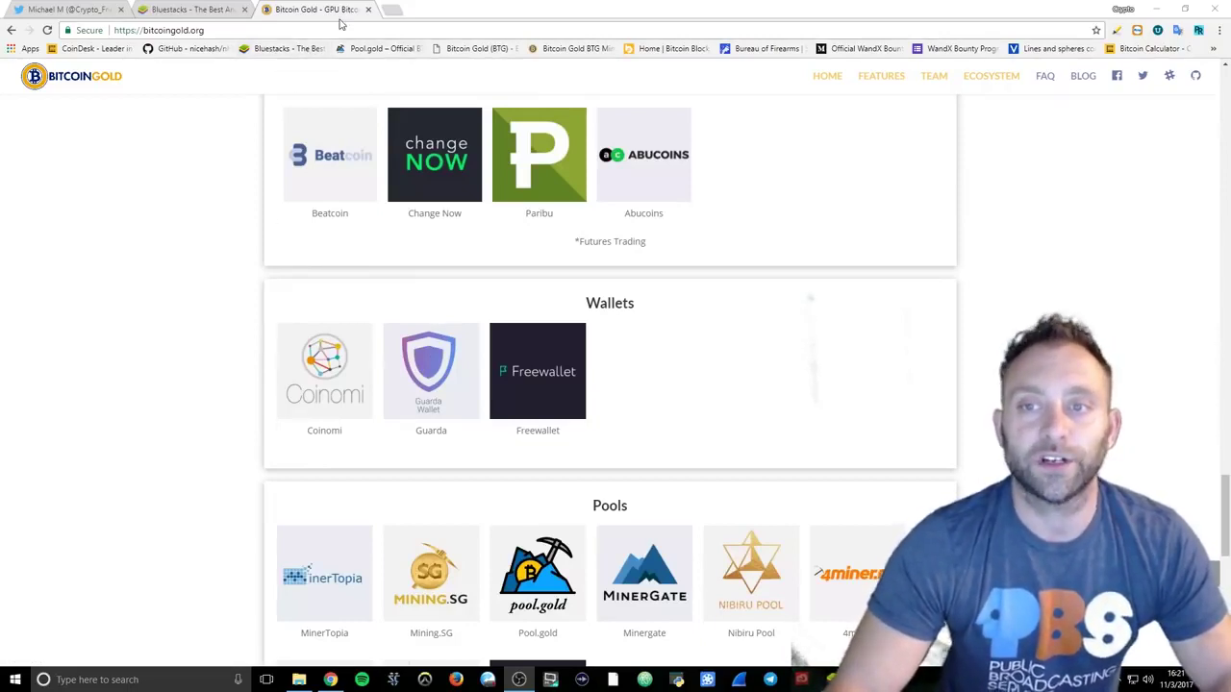
pyautogui.scroll(4, 361, 315)
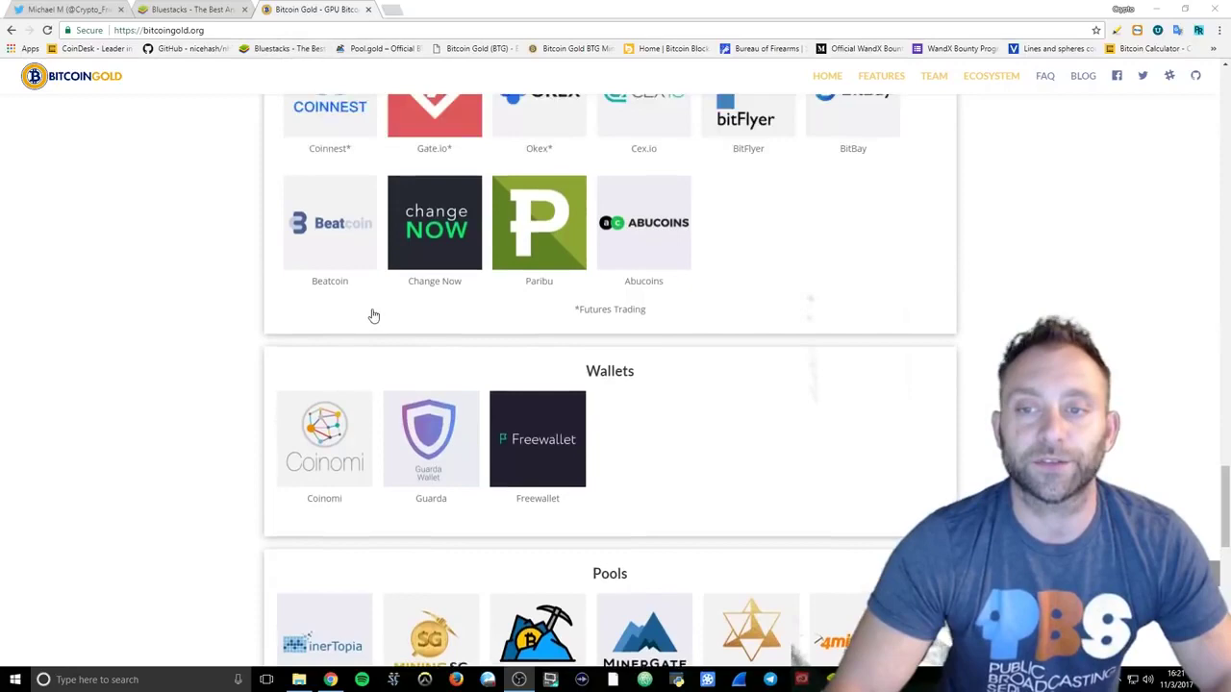
# - Show the BlueStacks website, switch to the BlueStacks app player and open its Freewallet app
pyautogui.click(192, 9)
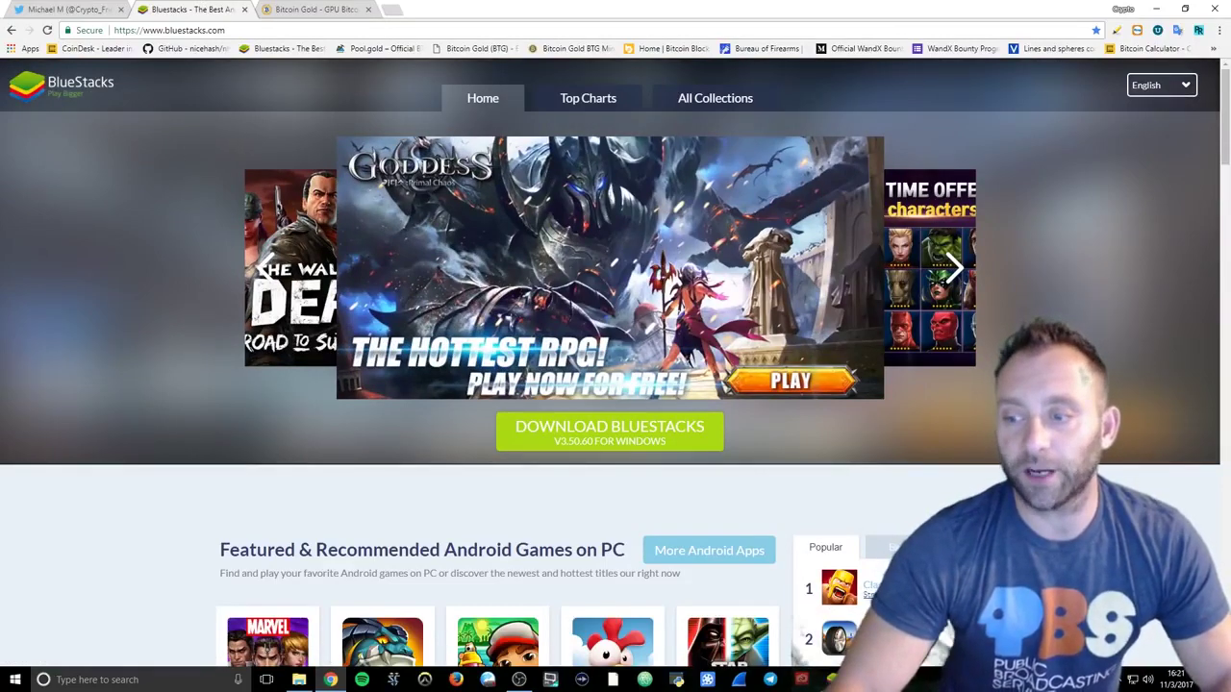
pyautogui.hotkey('alt', 'Tab')
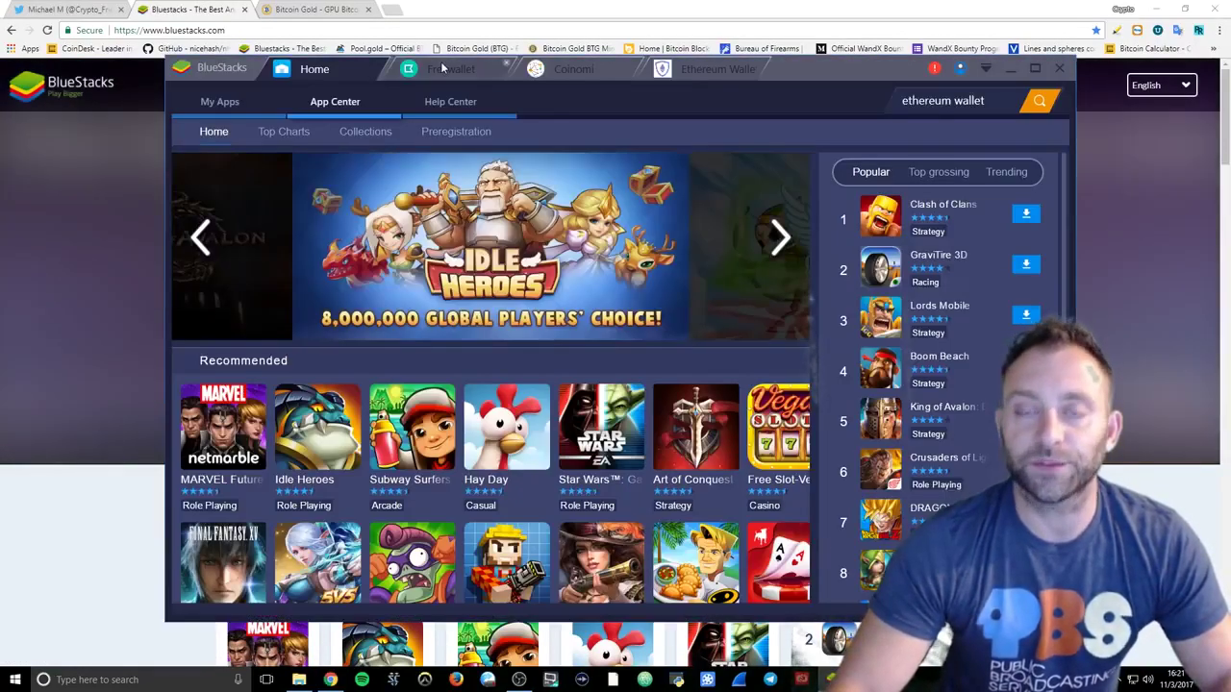
pyautogui.click(58, 238)
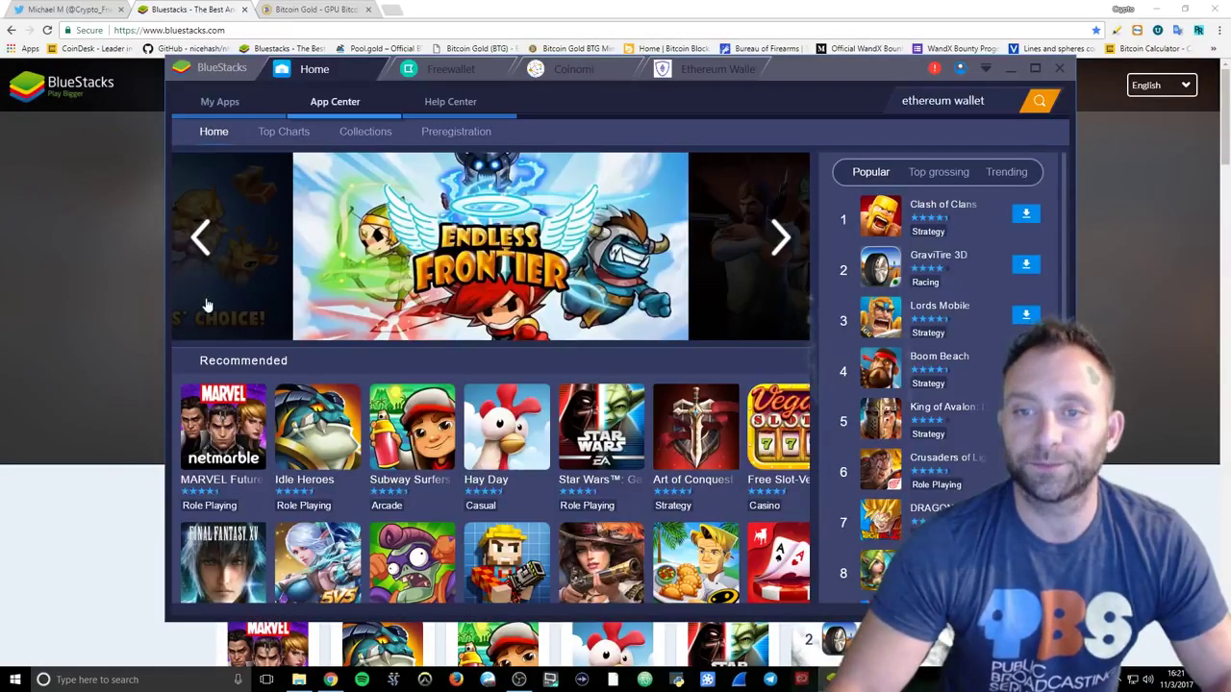
pyautogui.doubleClick(444, 64)
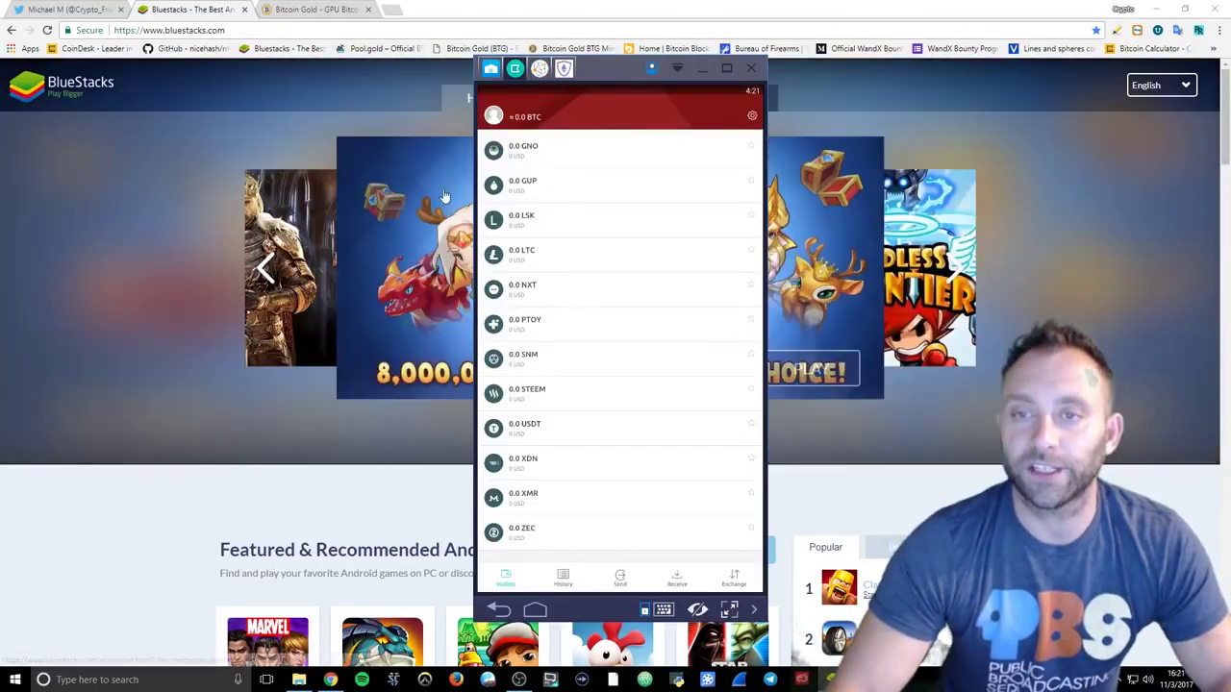
# - Check the Wallets section of the Bitcoin Gold site and return to Freewallet in BlueStacks
pyautogui.click(308, 8)
pyautogui.scroll(-4, 423, 481)
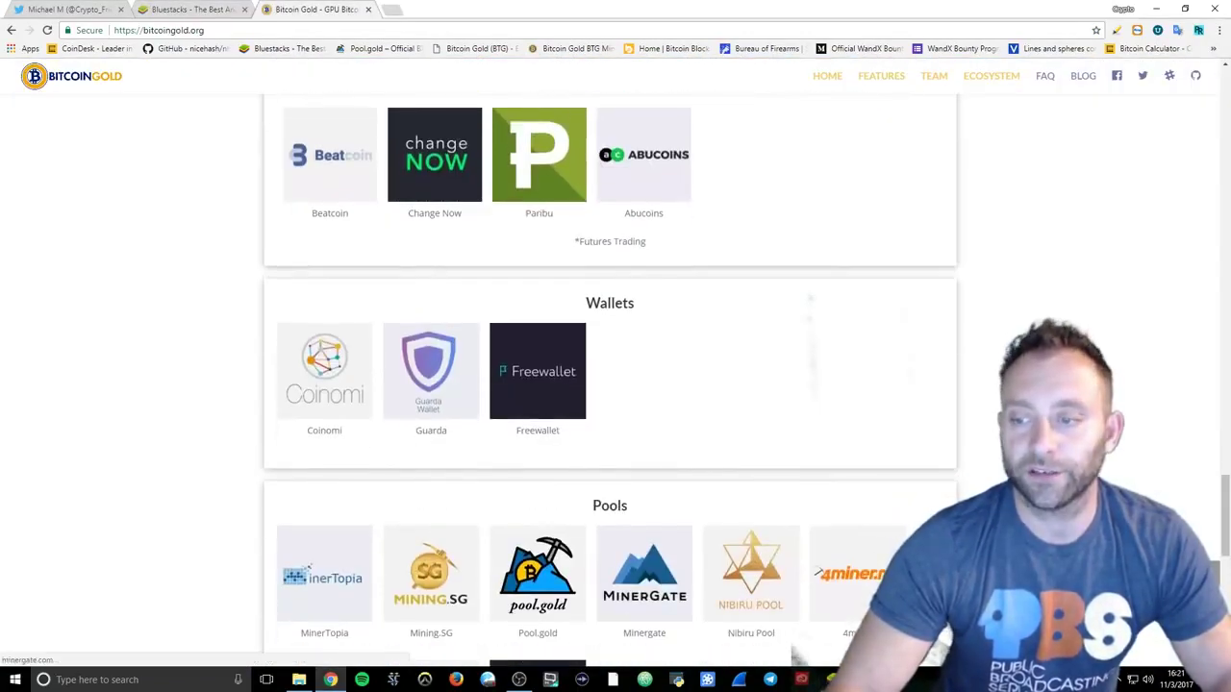
pyautogui.click(708, 679)
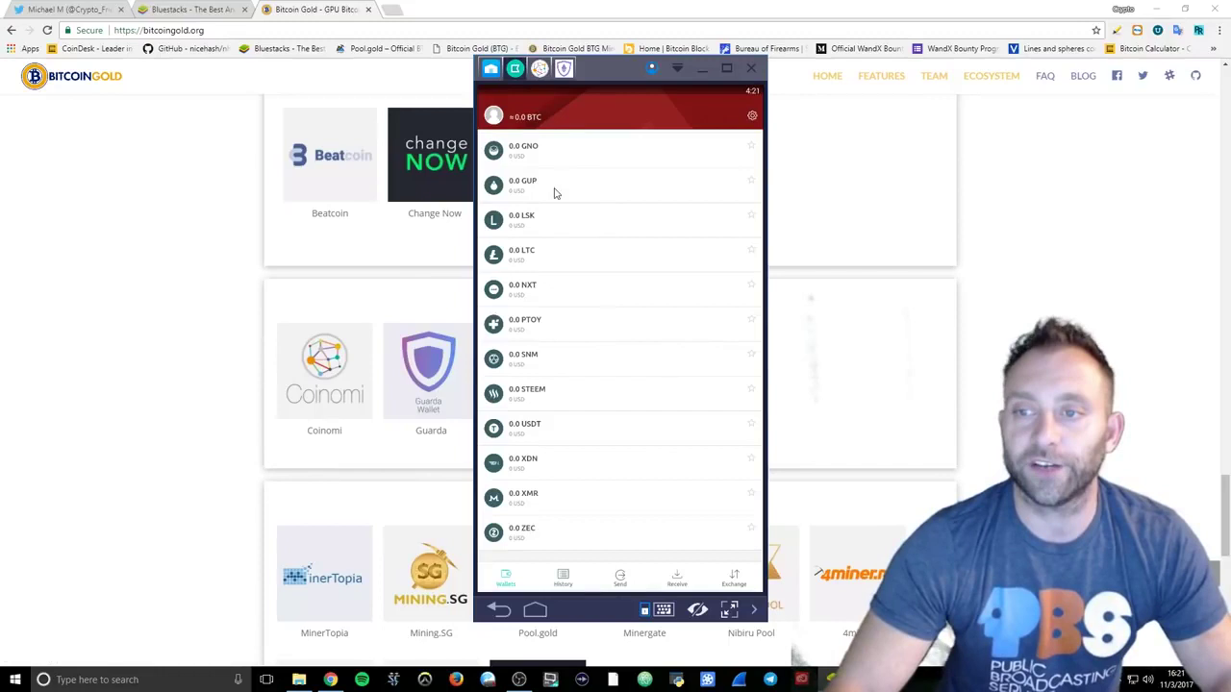
# - Look through Freewallet's coin balances and the list of selectable coins in Coinomi
pyautogui.moveTo(554, 193); pyautogui.dragTo(563, 402)
pyautogui.scroll(-10, 563, 402)
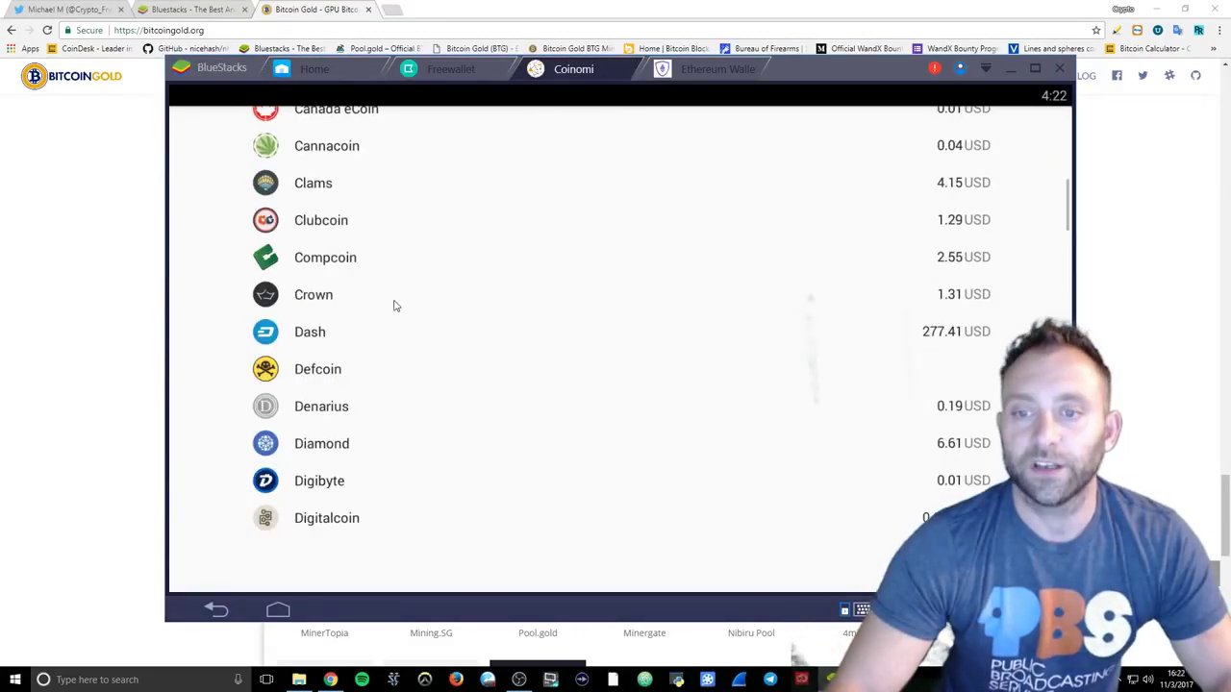
pyautogui.scroll(6, 395, 366)
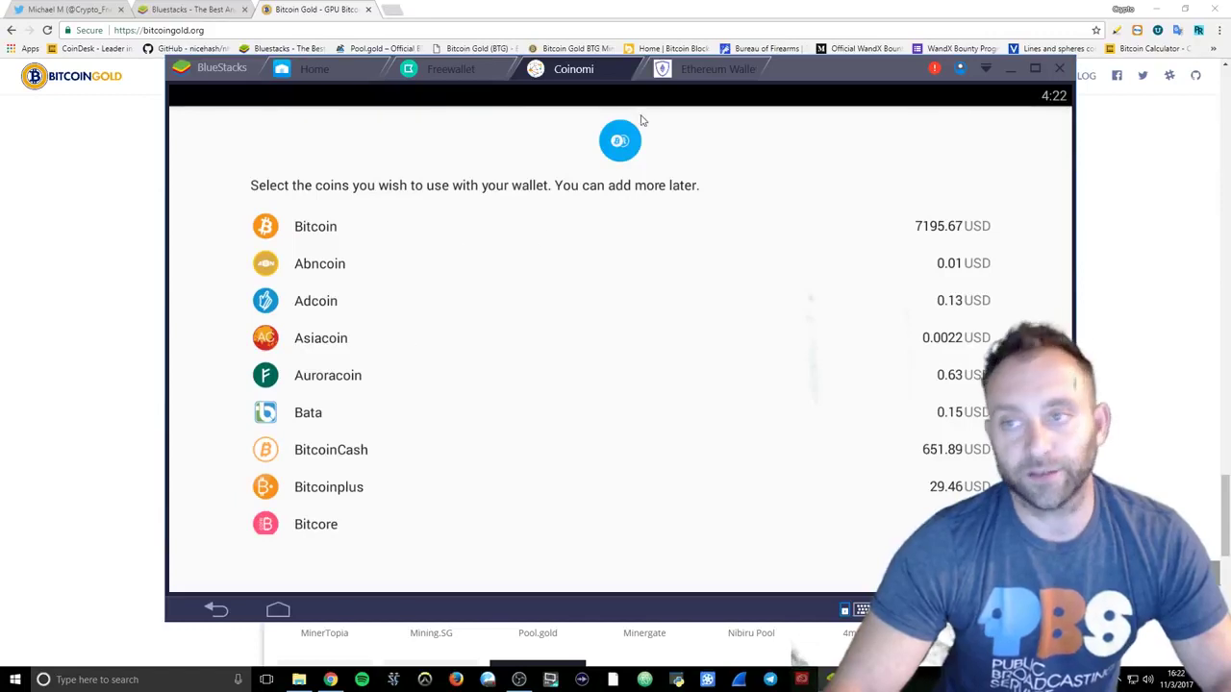
# - Examine the navigation options and quick actions of the Guarda Ethereum Wallet app, closing both without choosing anything
pyautogui.click(700, 76)
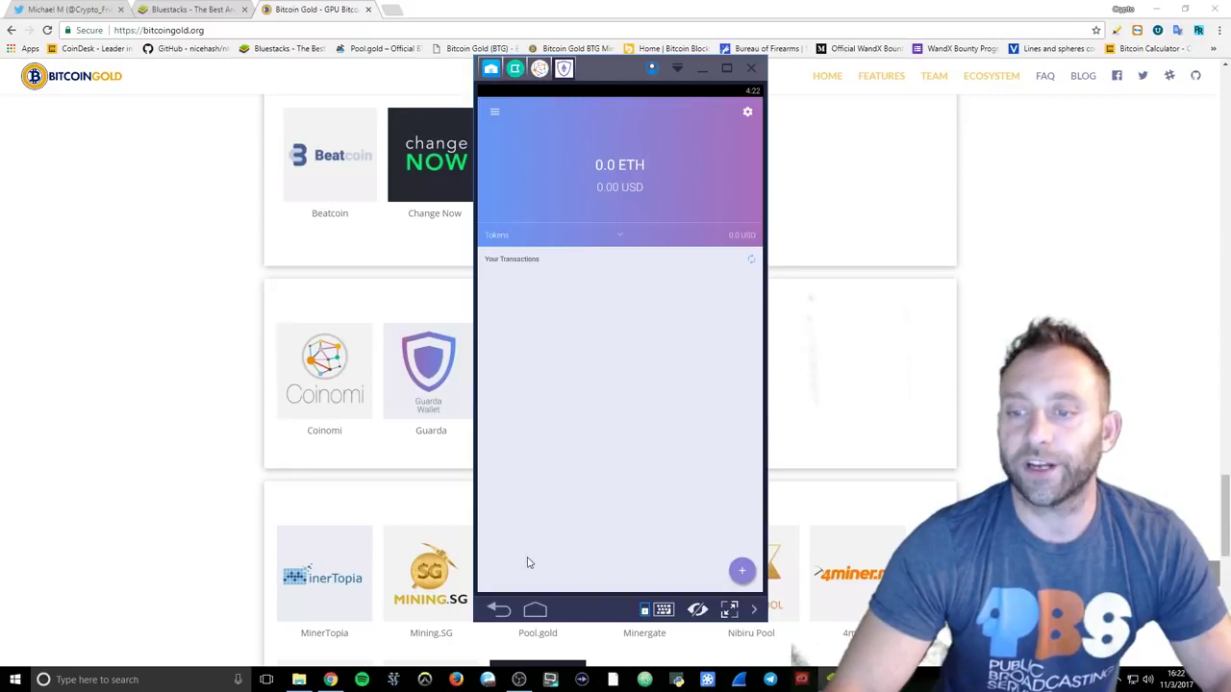
pyautogui.click(495, 106)
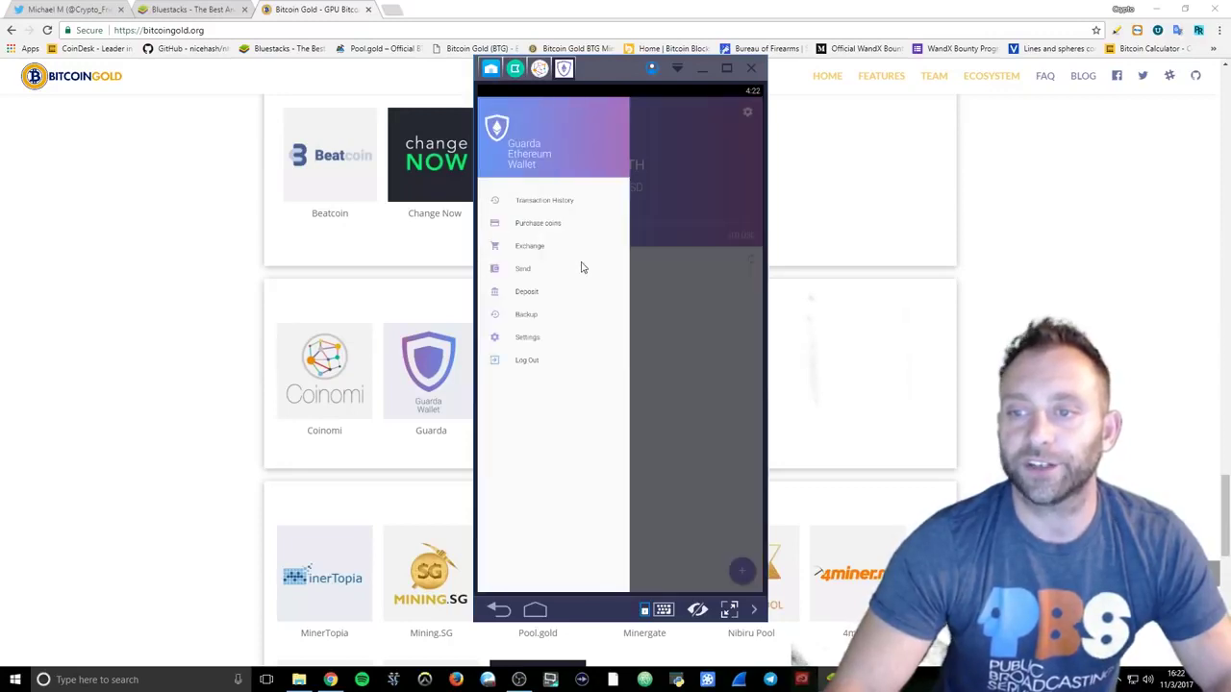
pyautogui.click(657, 291)
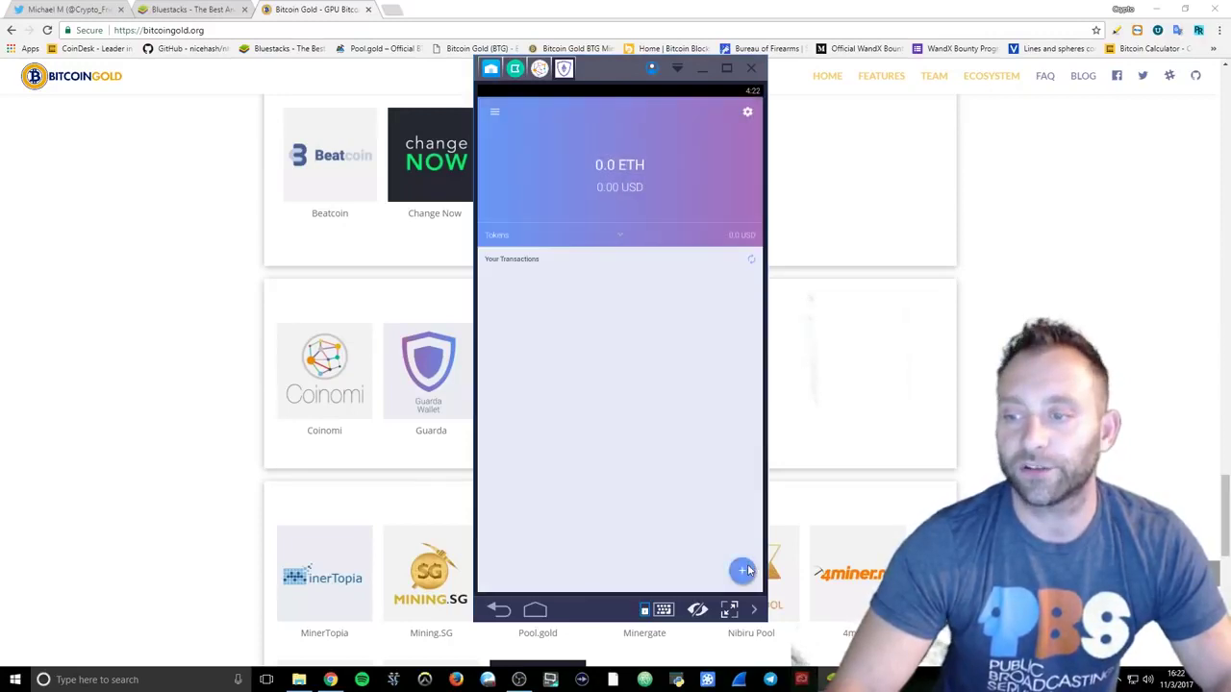
pyautogui.click(741, 570)
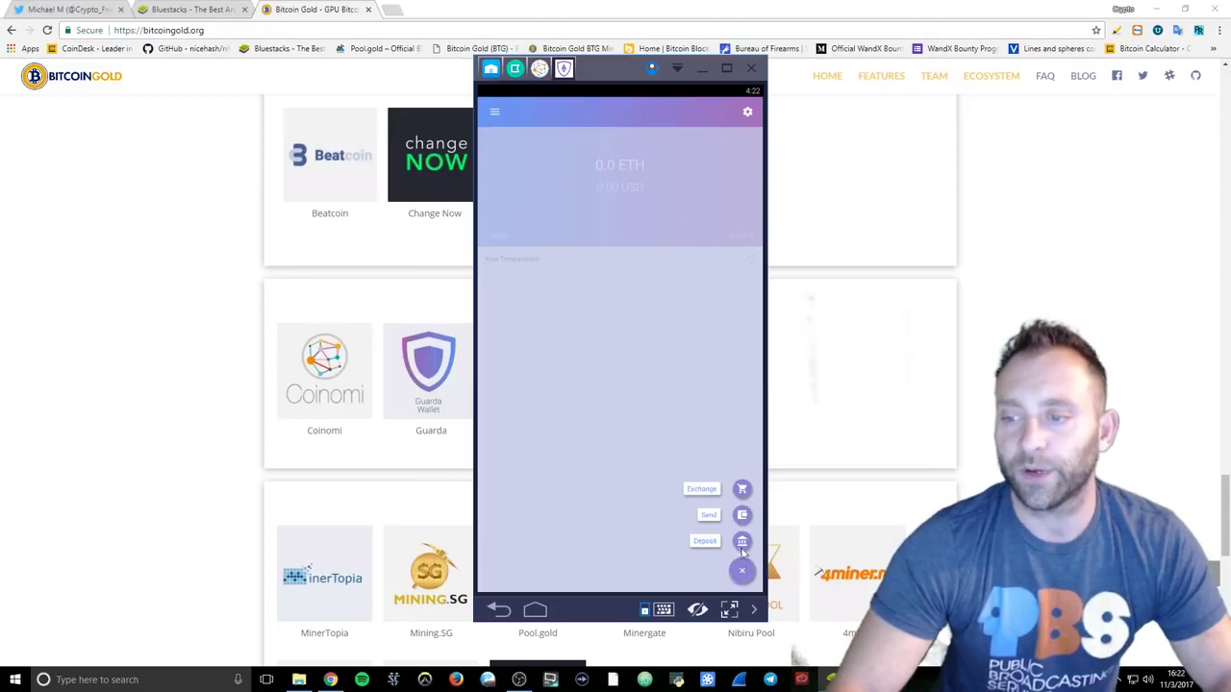
pyautogui.click(742, 571)
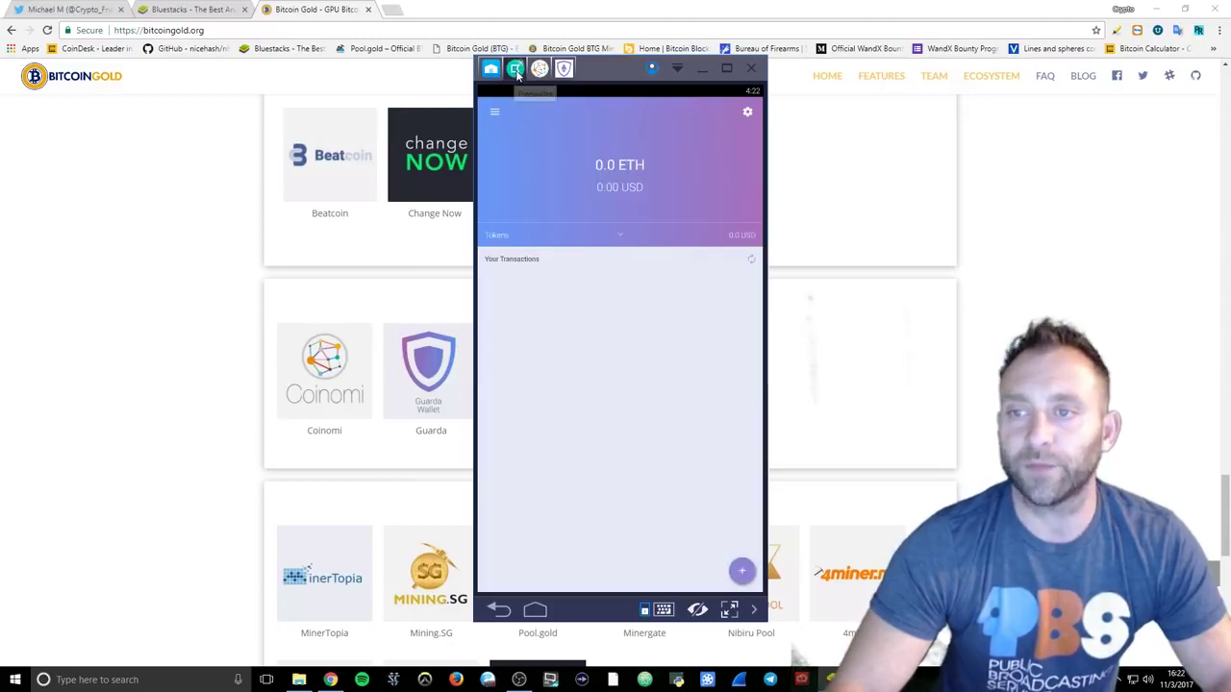
# - Switch BlueStacks to its home page and back to the Freewallet app
pyautogui.click(516, 69)
pyautogui.click(491, 68)
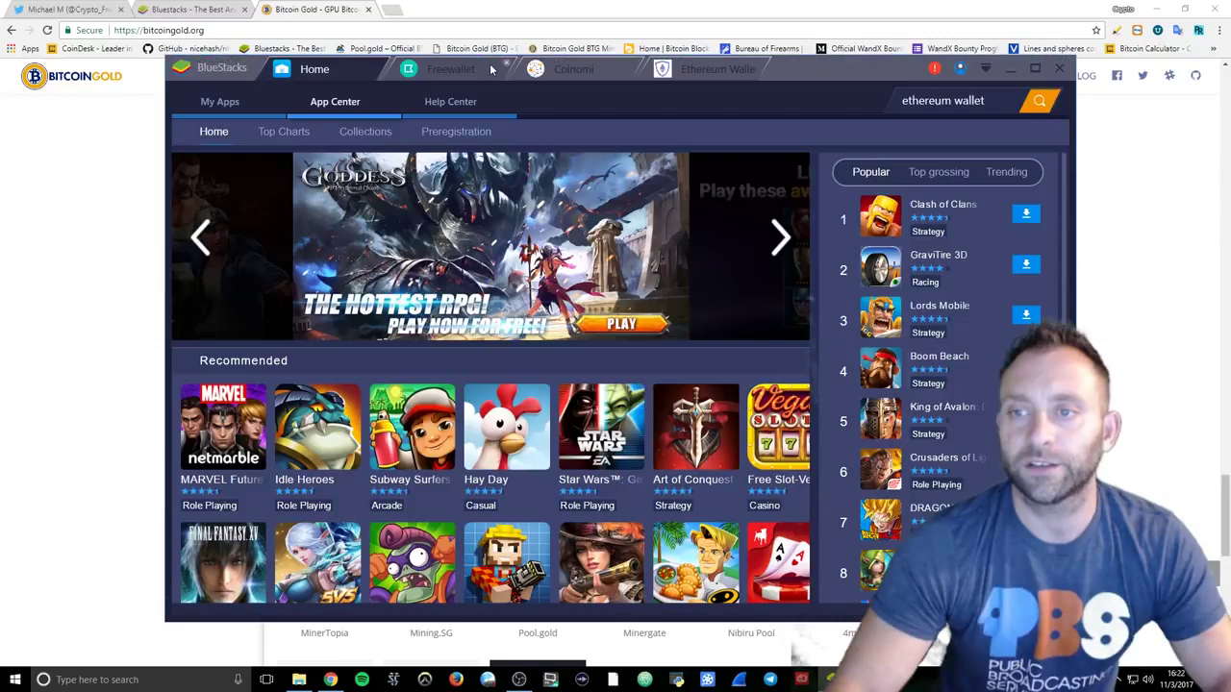
pyautogui.click(468, 75)
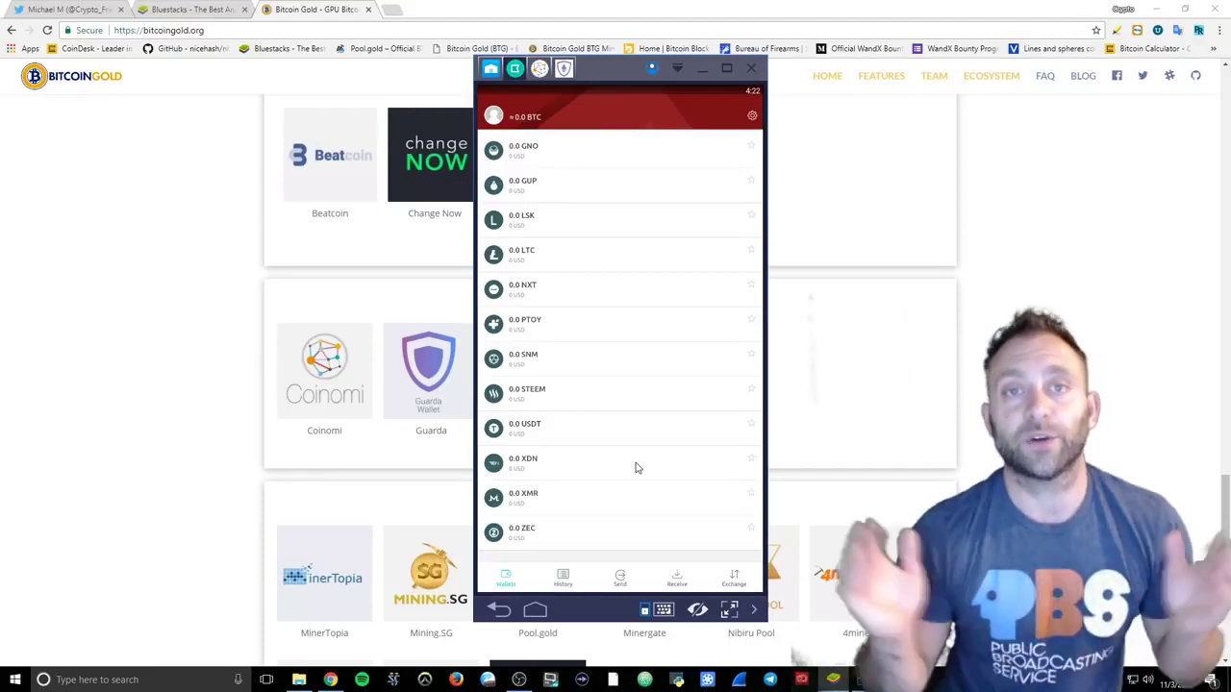
# - Minimize the browser and BlueStacks, maximize the miner console and highlight the current pool line at the start of its output
pyautogui.click(1156, 8)
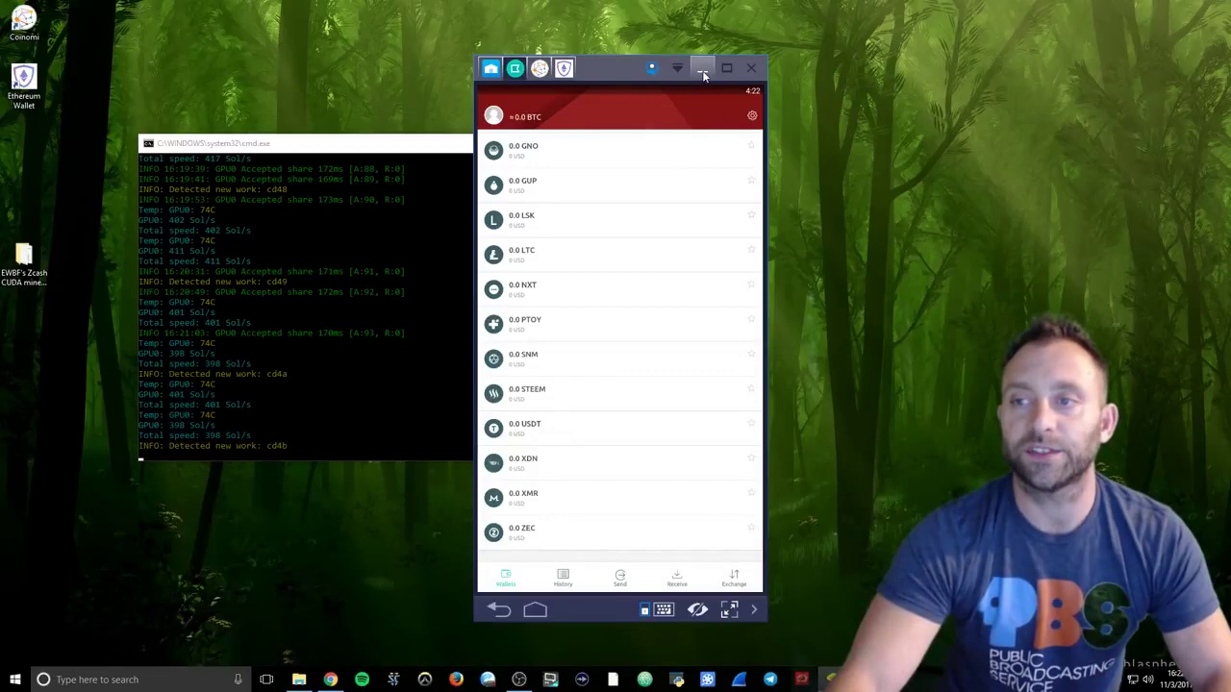
pyautogui.click(703, 71)
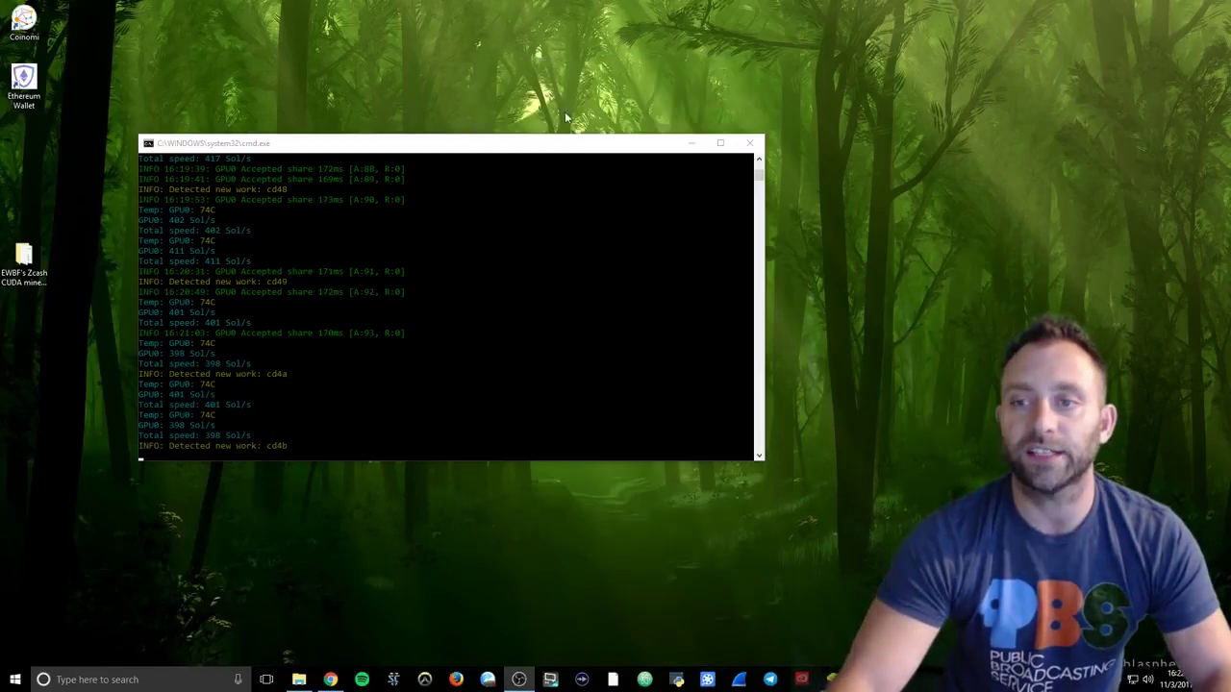
pyautogui.click(721, 143)
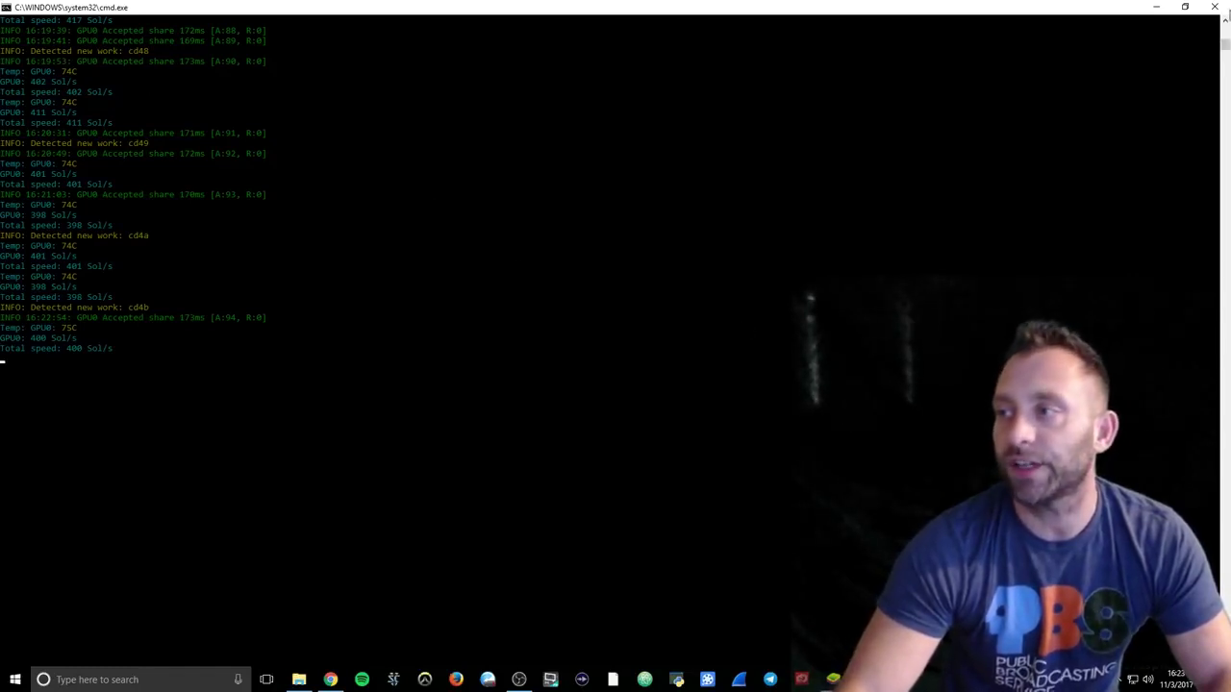
pyautogui.moveTo(1226, 46); pyautogui.dragTo(1224, 31)
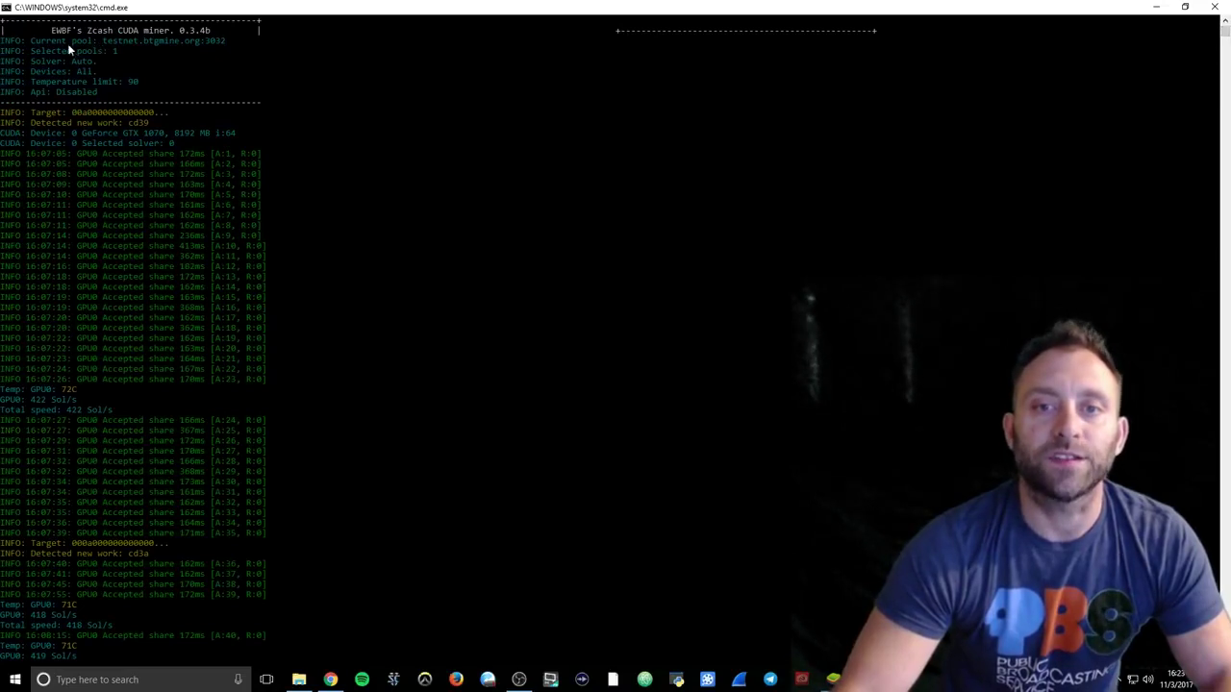
pyautogui.moveTo(27, 42); pyautogui.dragTo(219, 44)
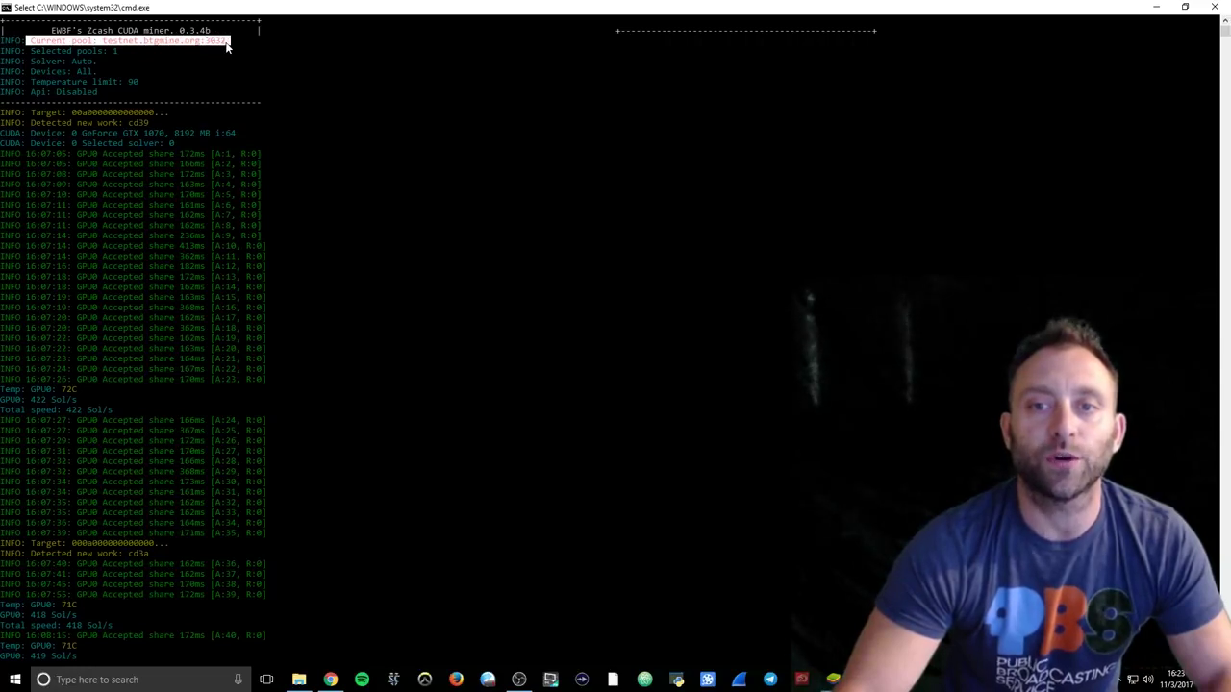
# - Minimize the console and open the start batch file from the desktop's EWBF's Zcash CUDA miner folder for editing in Notepad++
pyautogui.click(1156, 7)
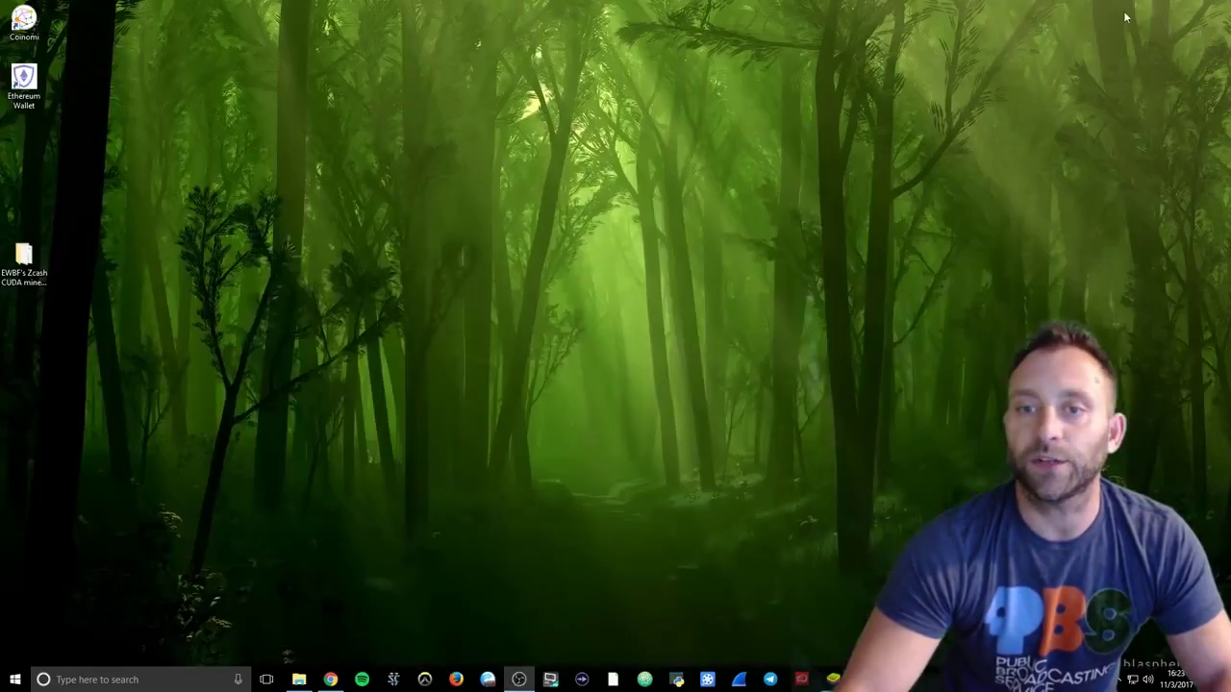
pyautogui.doubleClick(27, 269)
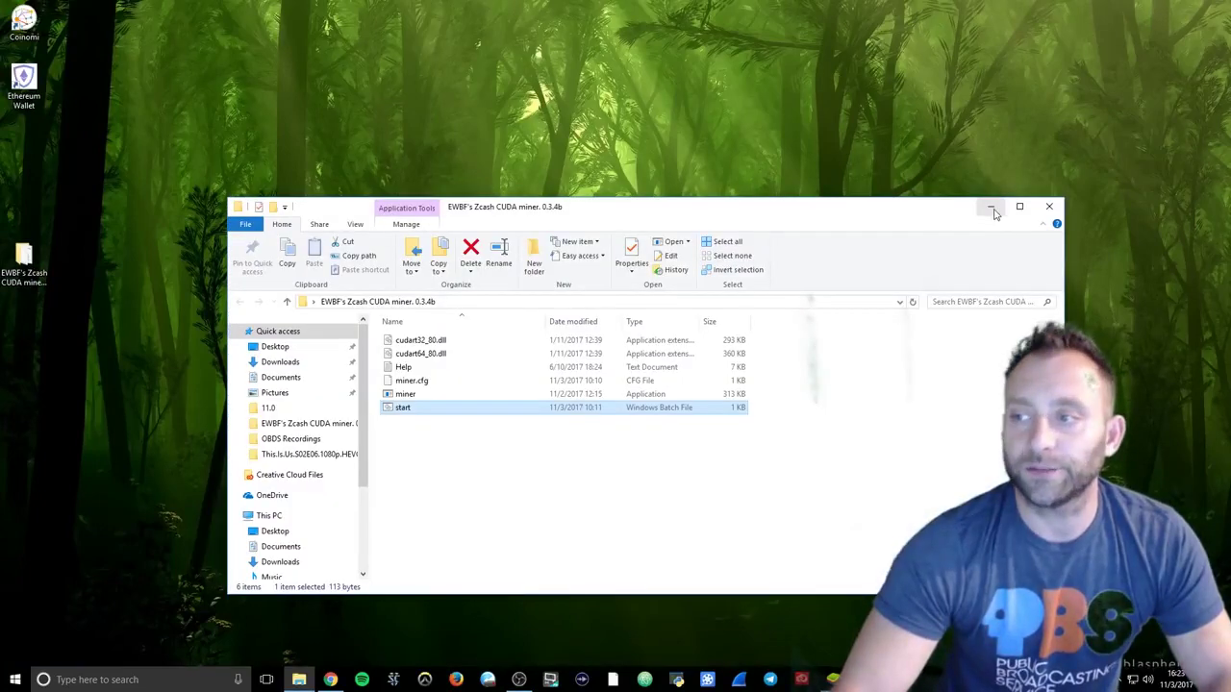
pyautogui.click(1019, 207)
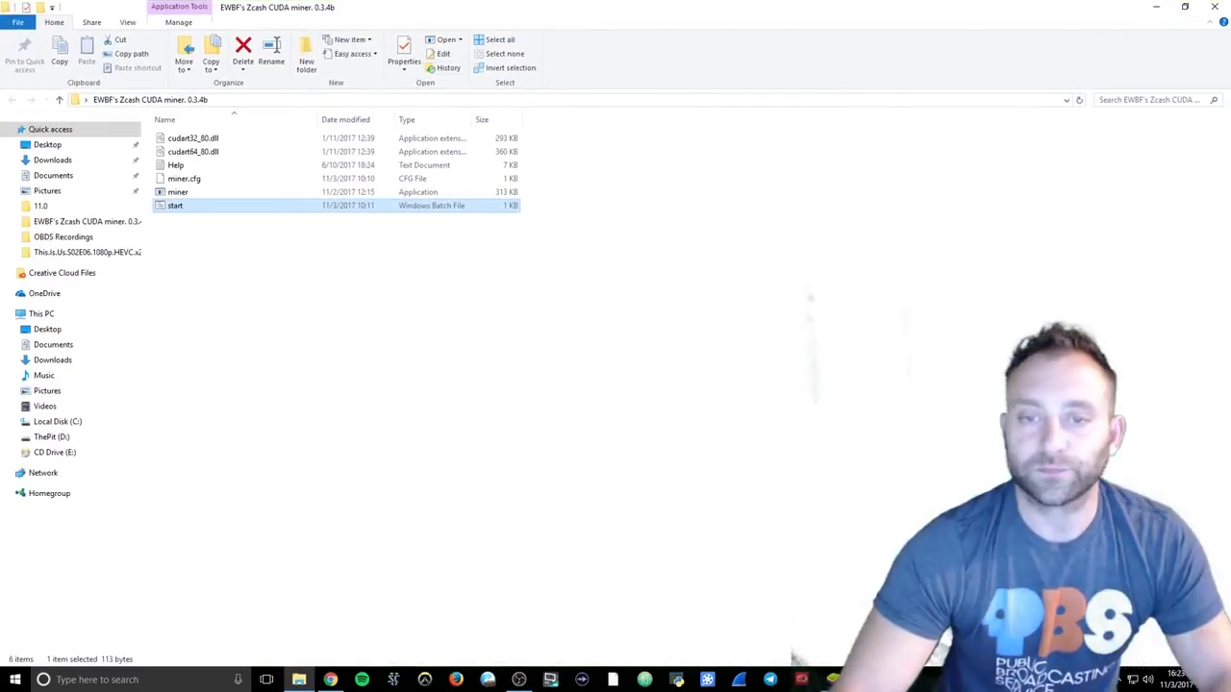
pyautogui.rightClick(175, 206)
pyautogui.click(171, 210)
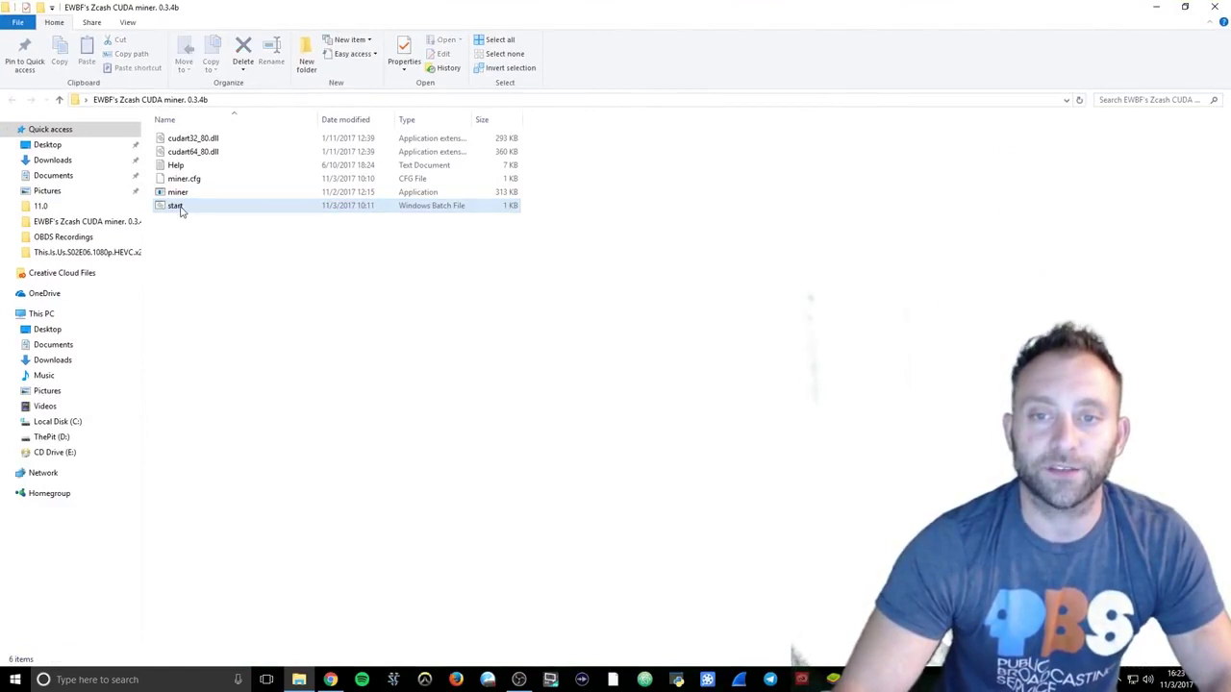
pyautogui.click(171, 207)
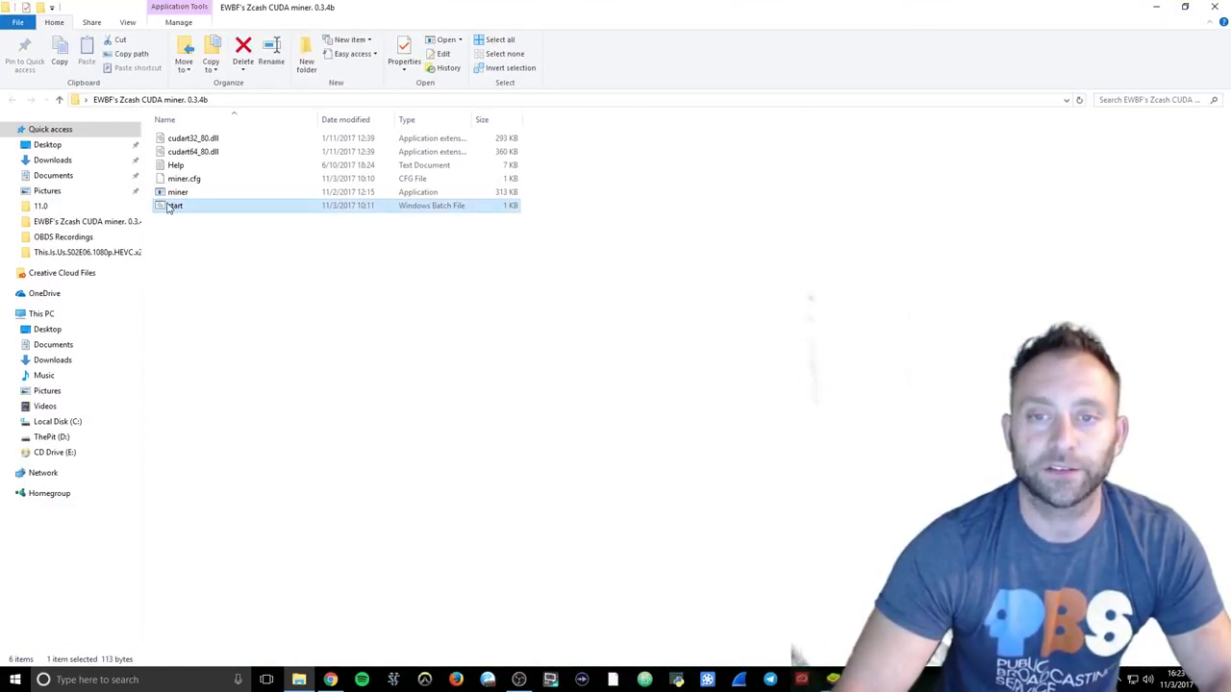
pyautogui.rightClick(171, 207)
pyautogui.click(256, 270)
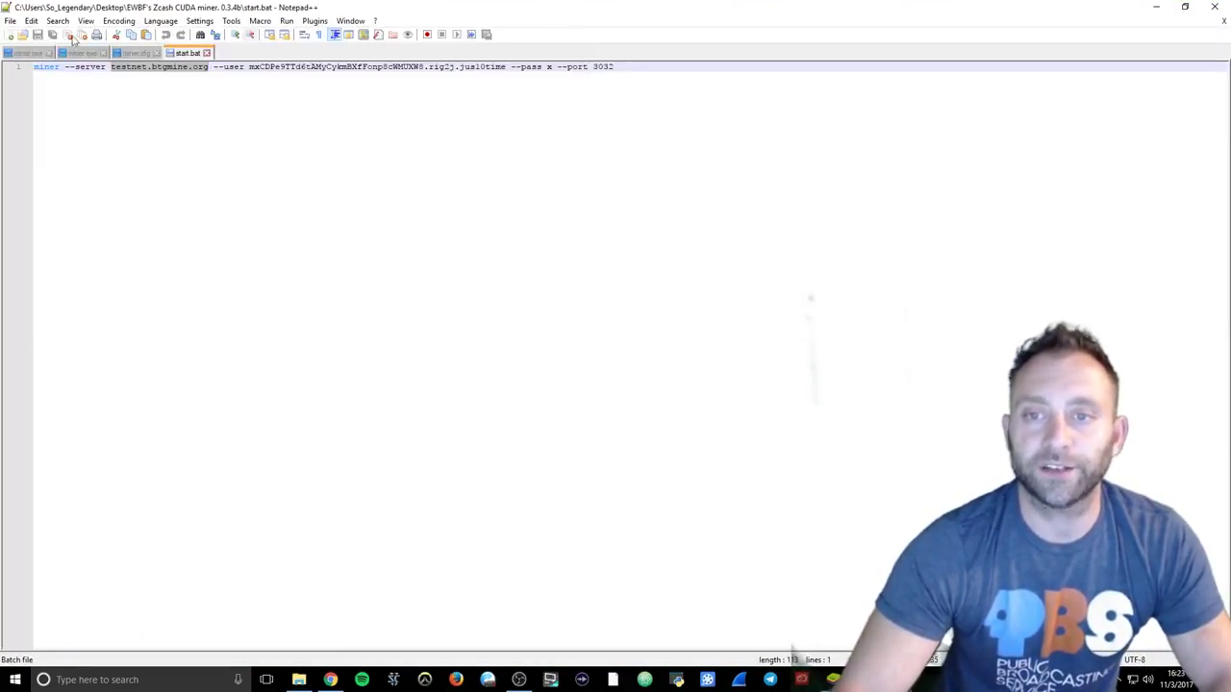
# - Highlight the server address and the wallet-and-worker user value in start.bat to examine them, leaving the text unselected
pyautogui.moveTo(111, 69); pyautogui.dragTo(211, 69)
pyautogui.hotkey('shift', 'End')
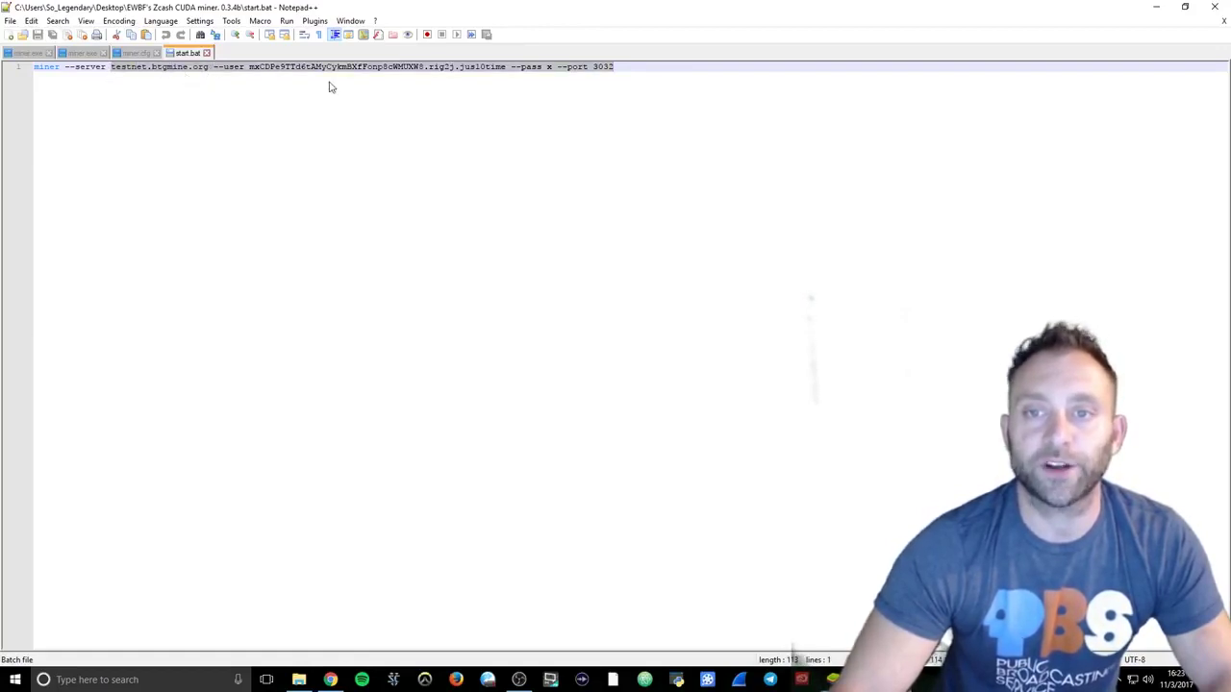
pyautogui.click(248, 67)
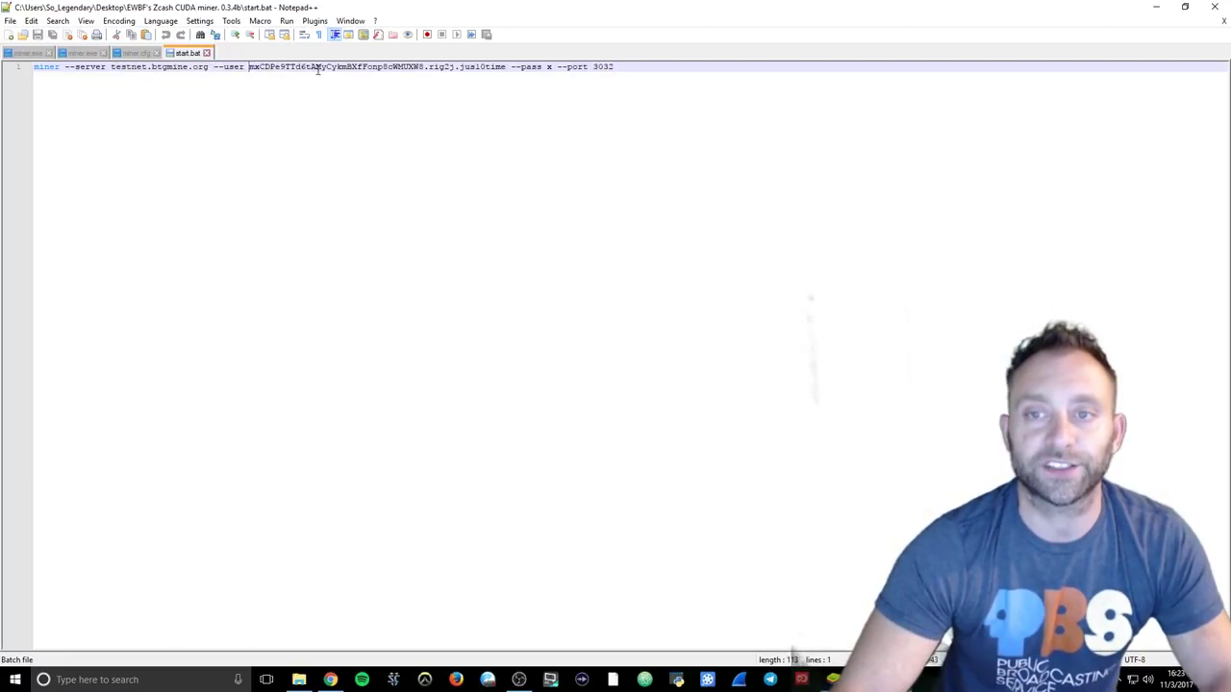
pyautogui.moveTo(317, 69); pyautogui.dragTo(503, 66)
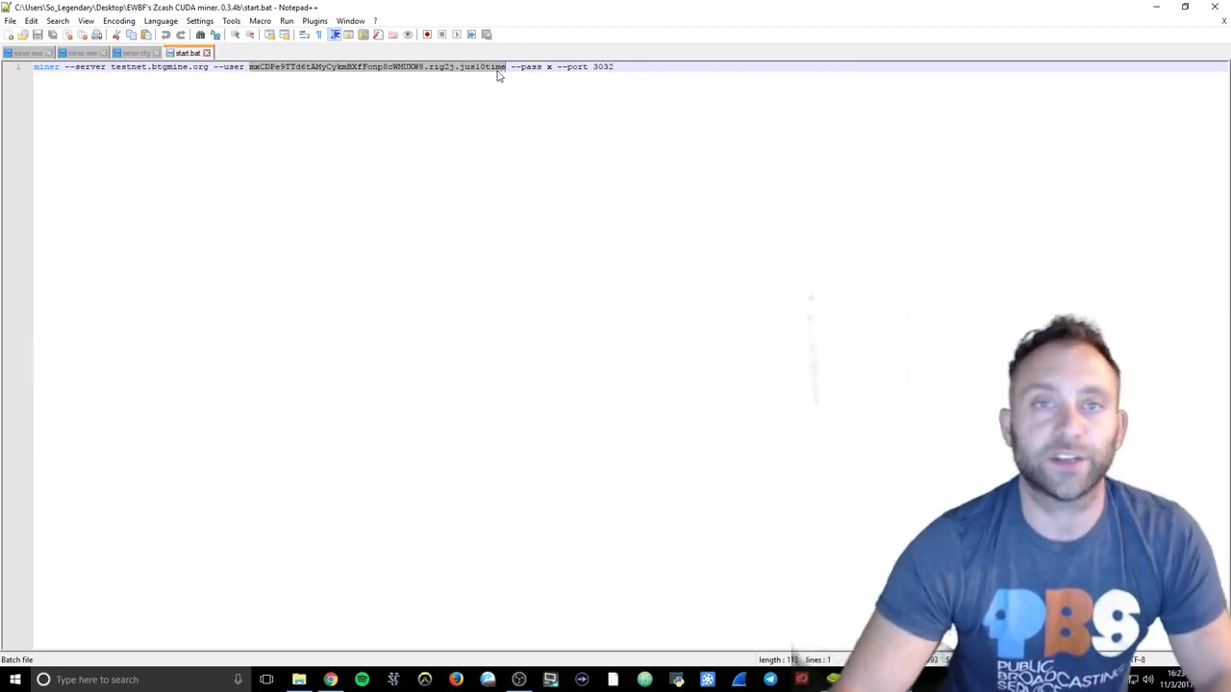
pyautogui.press('End')
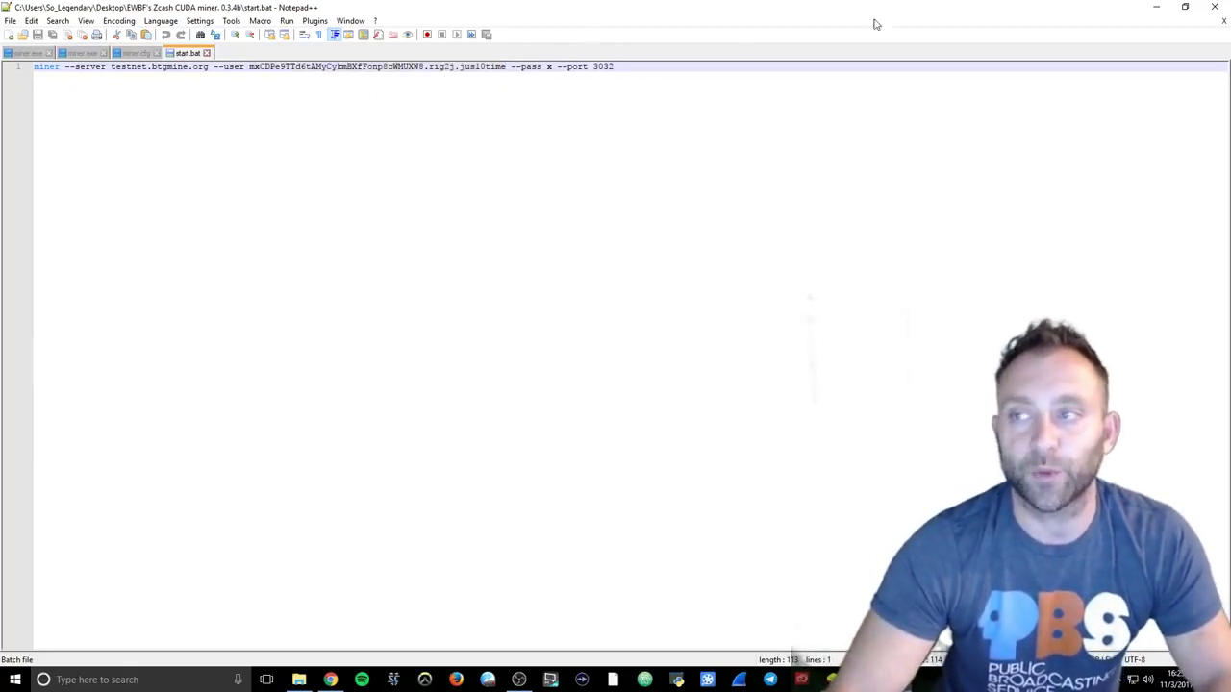
# - Close start.bat and open miner.cfg from the EWBF's Zcash CUDA miner folder for editing in Notepad++
pyautogui.click(1215, 7)
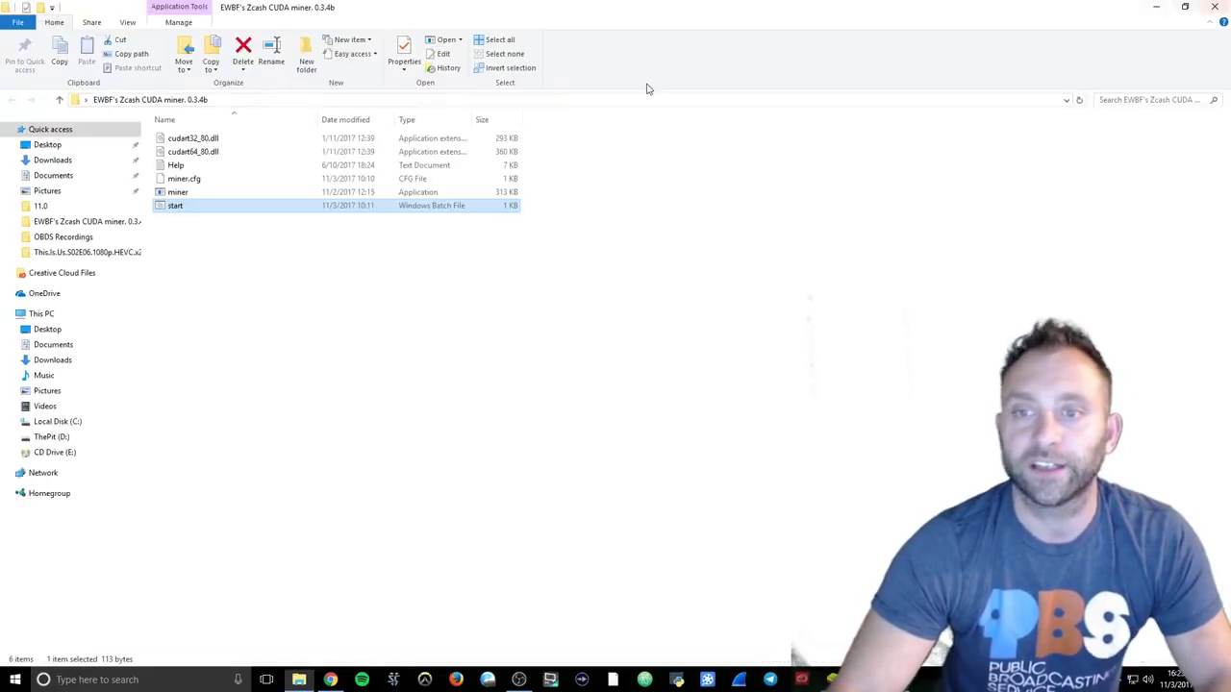
pyautogui.click(181, 179)
pyautogui.rightClick(181, 179)
pyautogui.click(231, 201)
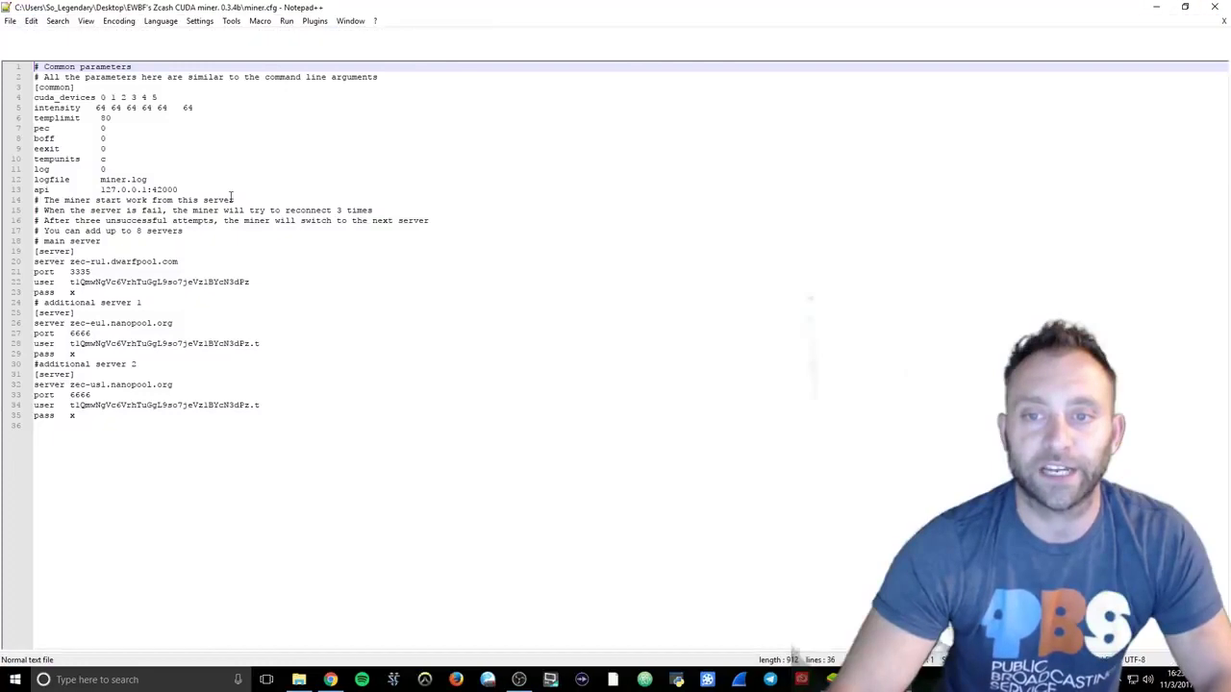
# - Highlight the main server address and the additional server entries in miner.cfg to examine them, and close the editor and the miner folder
pyautogui.doubleClick(94, 263)
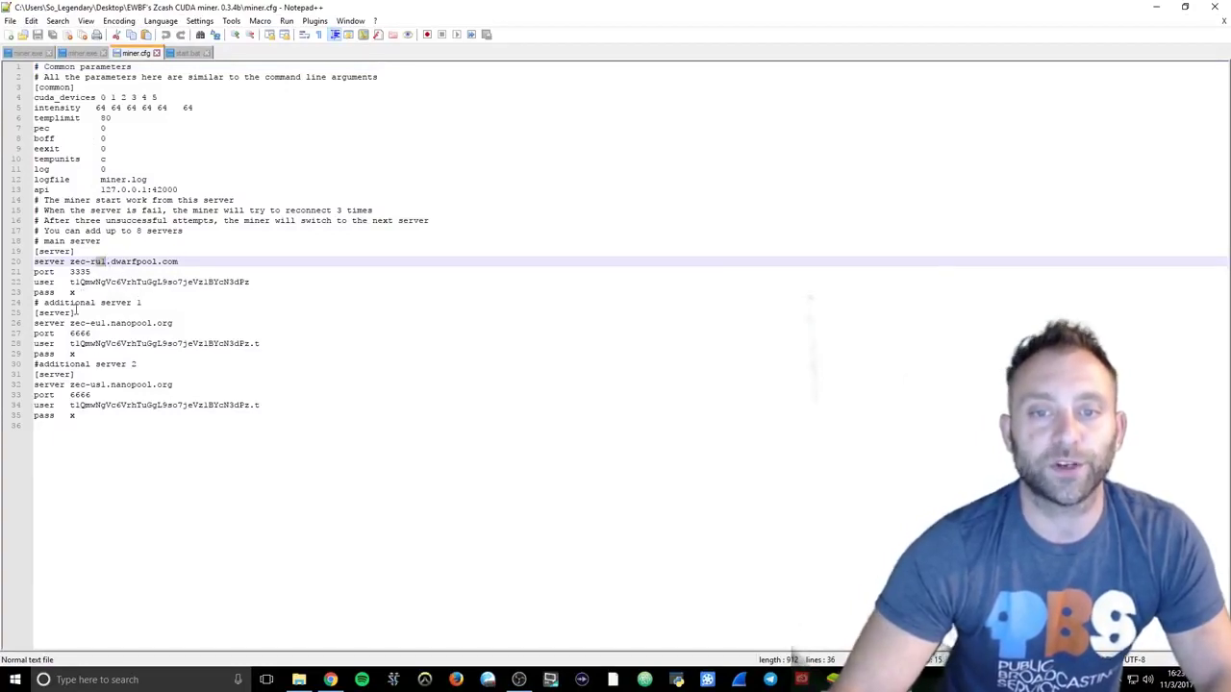
pyautogui.moveTo(44, 303); pyautogui.dragTo(171, 387)
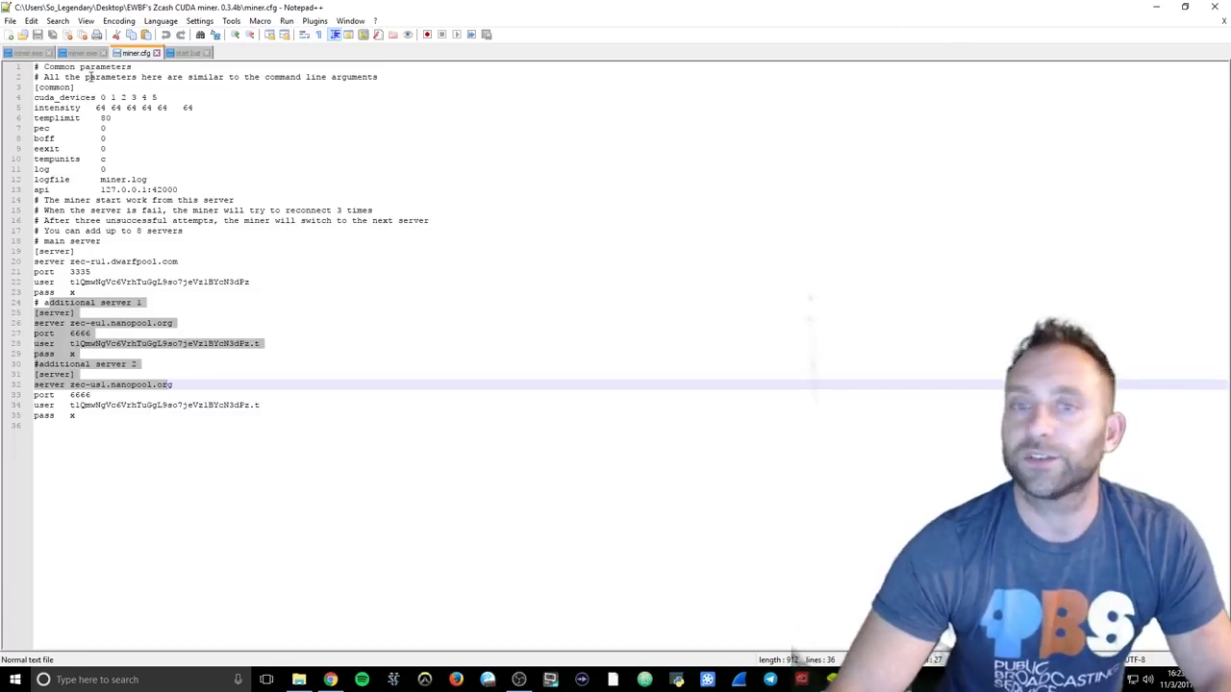
pyautogui.click(1227, 6)
pyautogui.click(1219, 8)
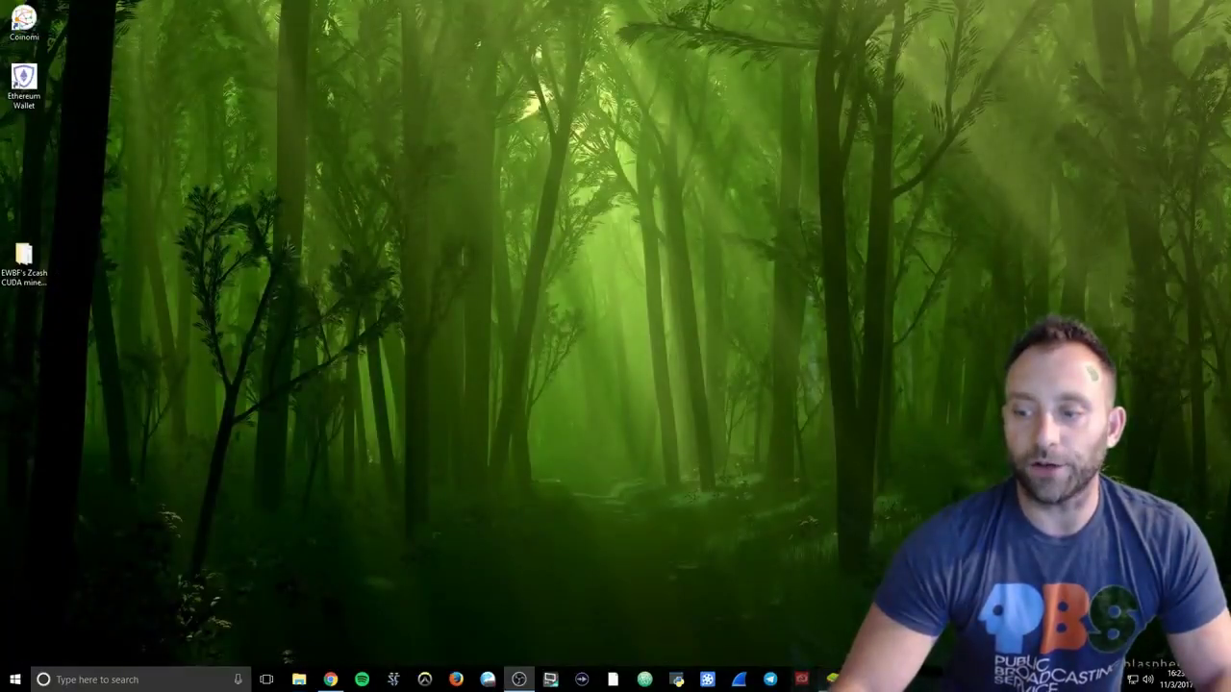
# - Bring back BlueStacks and the browser, and show the BlueStacks for Windows download offer on bluestacks.com
pyautogui.click(518, 680)
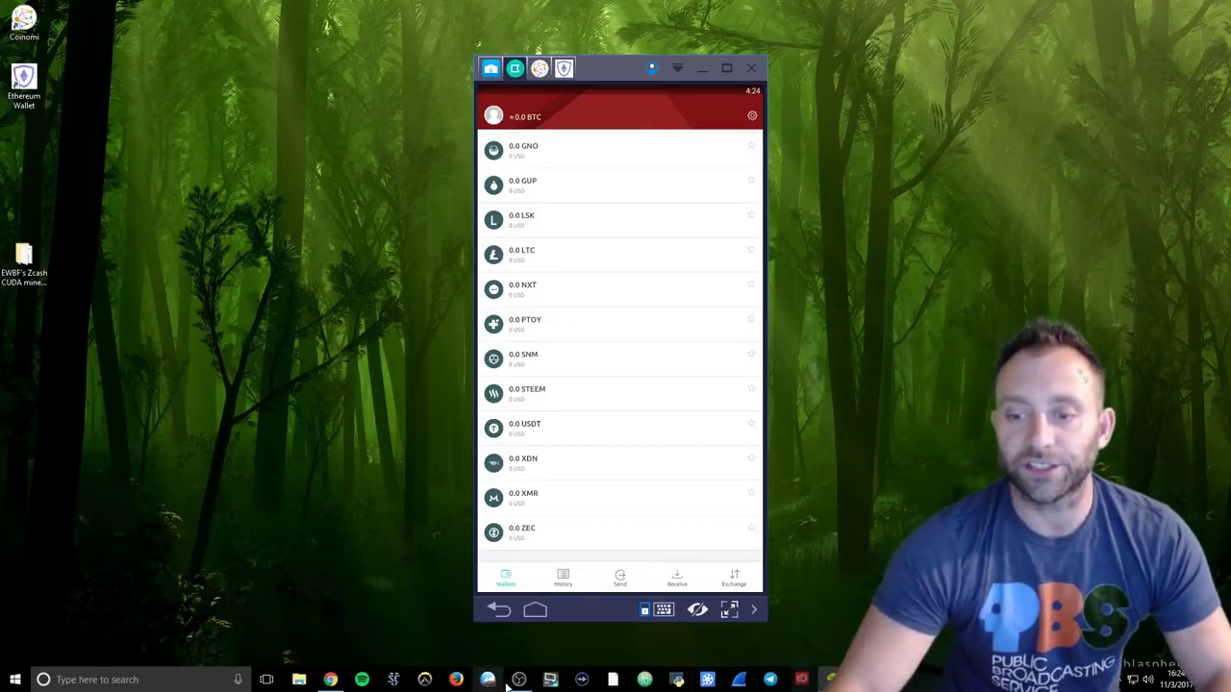
pyautogui.click(333, 681)
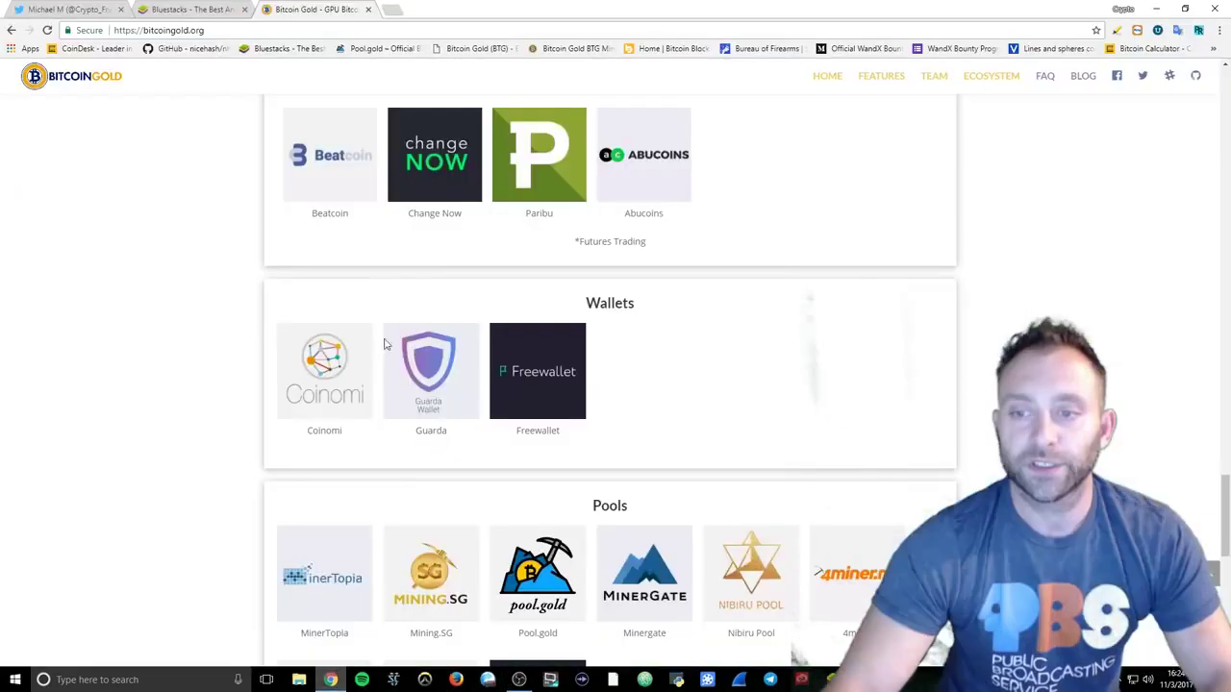
pyautogui.click(182, 9)
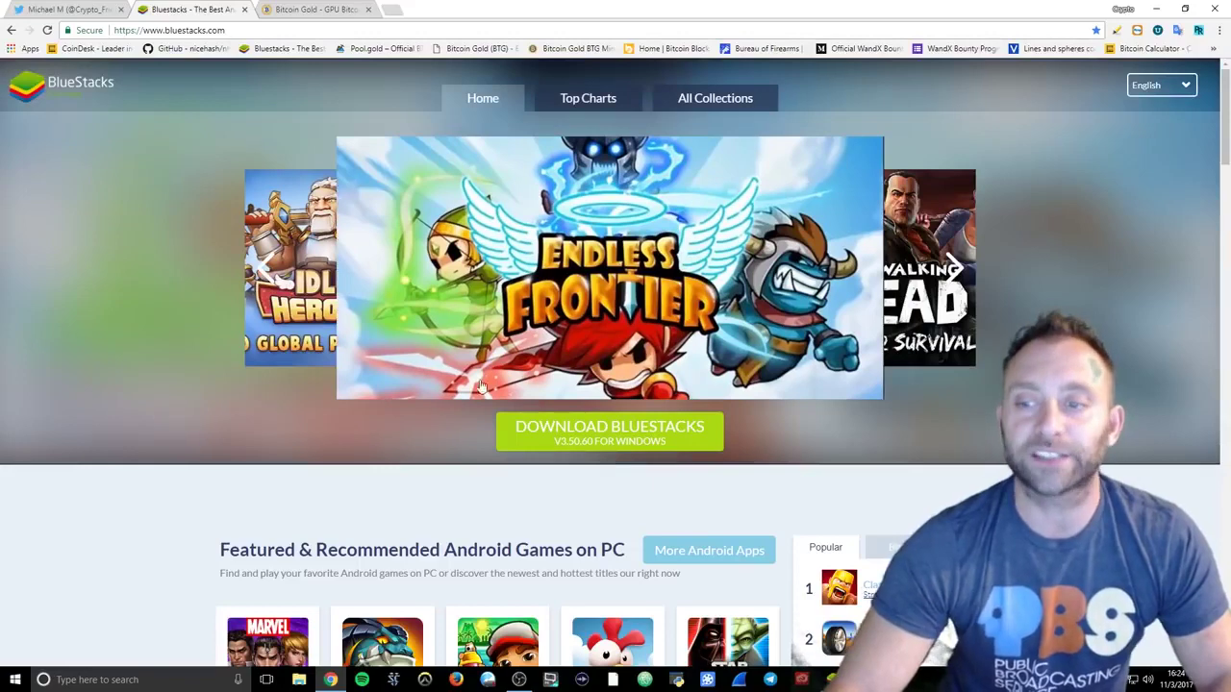
pyautogui.click(602, 450)
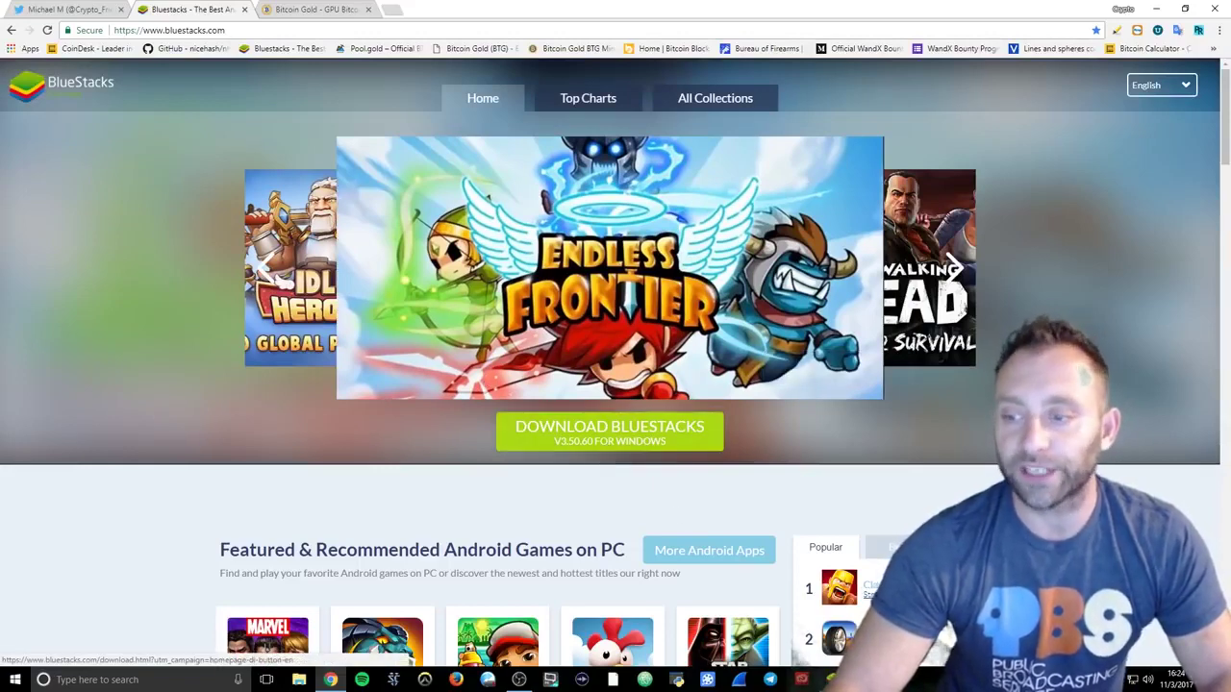
# - Return to the BlueStacks window over the browser and view its home page and the Freewallet app
pyautogui.hotkey('alt', 'Tab')
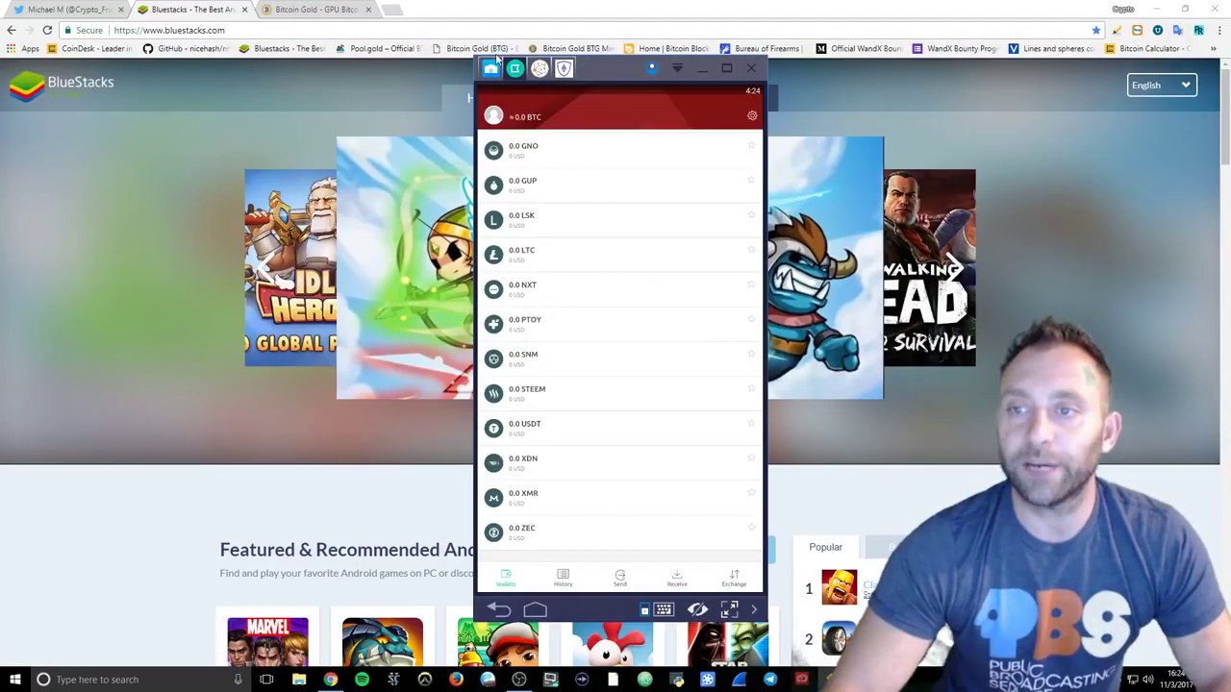
pyautogui.click(491, 70)
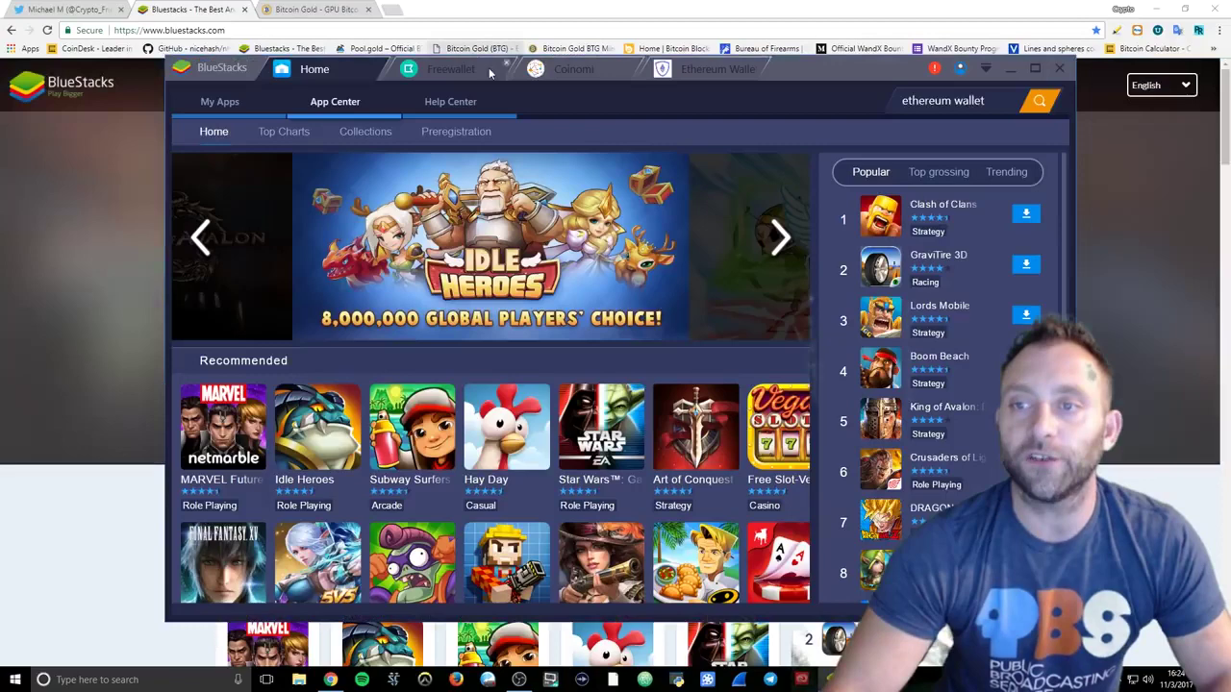
pyautogui.click(436, 72)
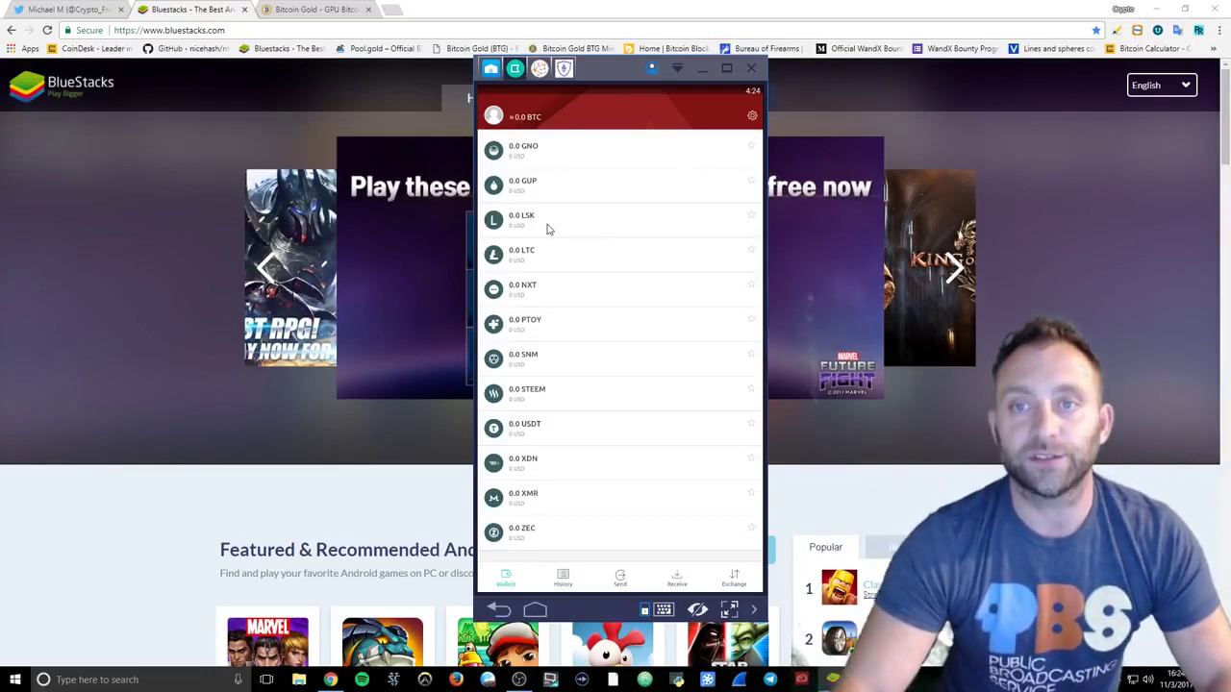
# - Switch the browser to the open Twitter profile page
pyautogui.click(80, 9)
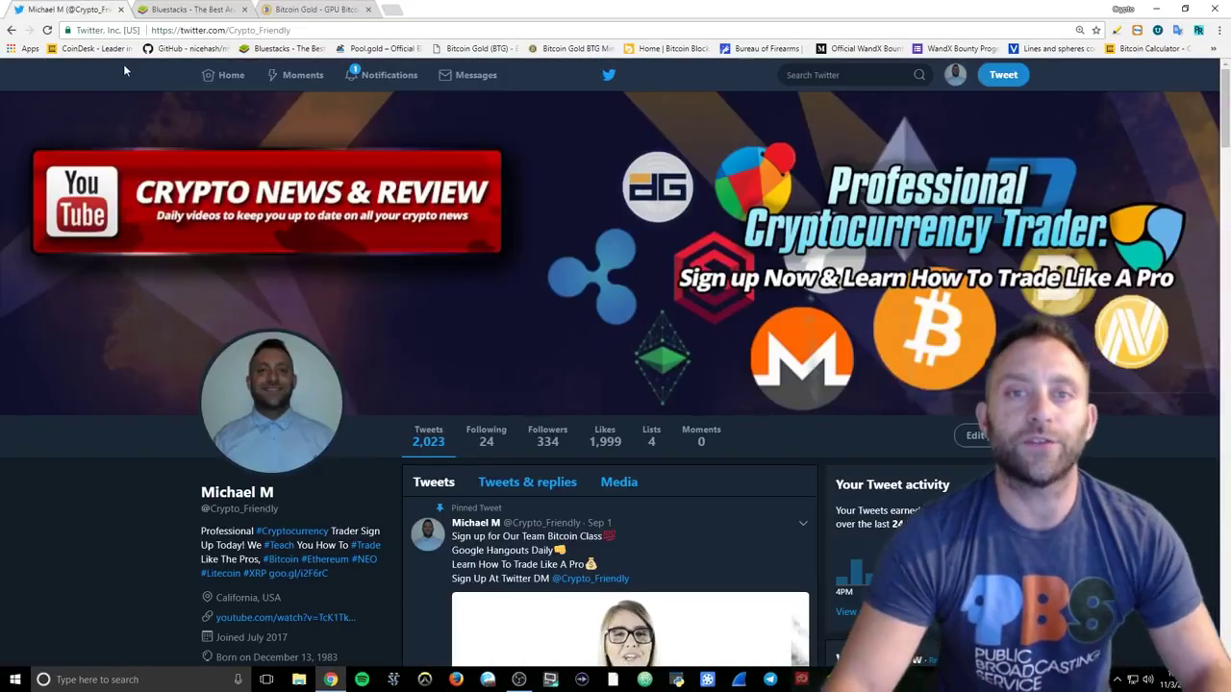